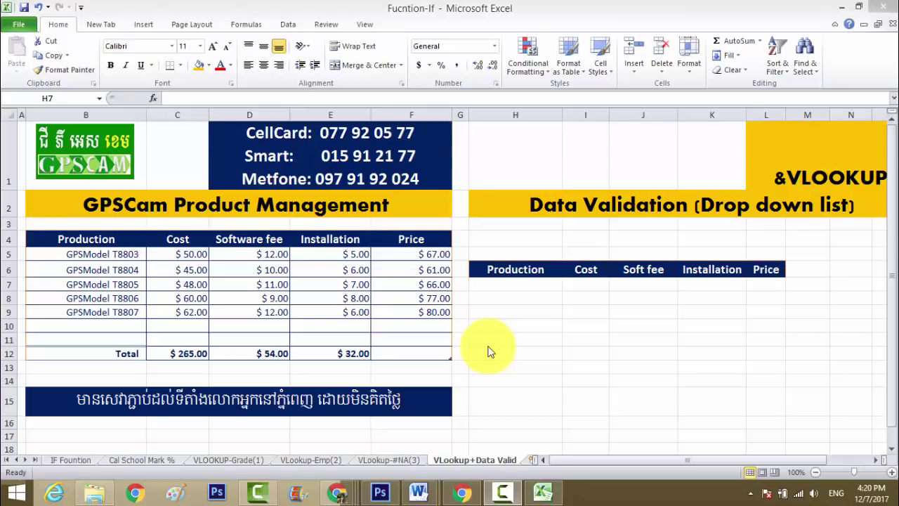
{"action": "left_click", "coordinate": [88, 254]}
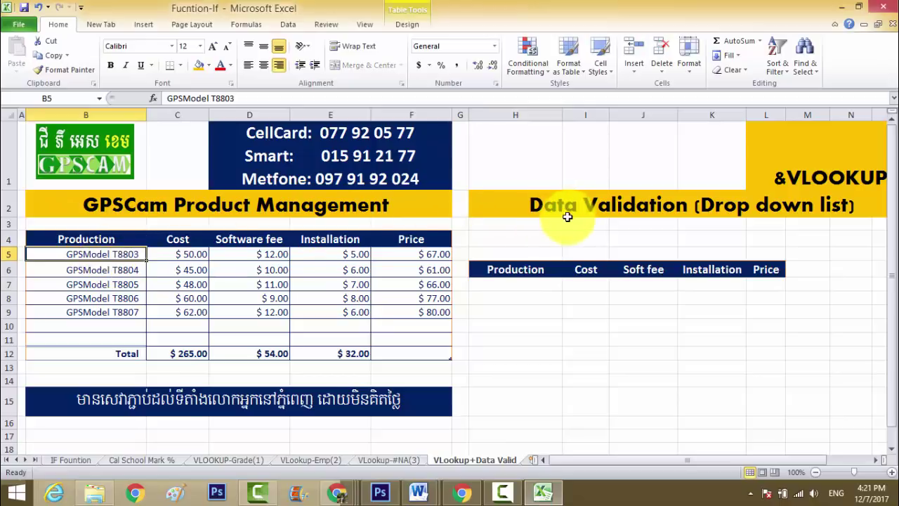
{"action": "left_click", "coordinate": [540, 205]}
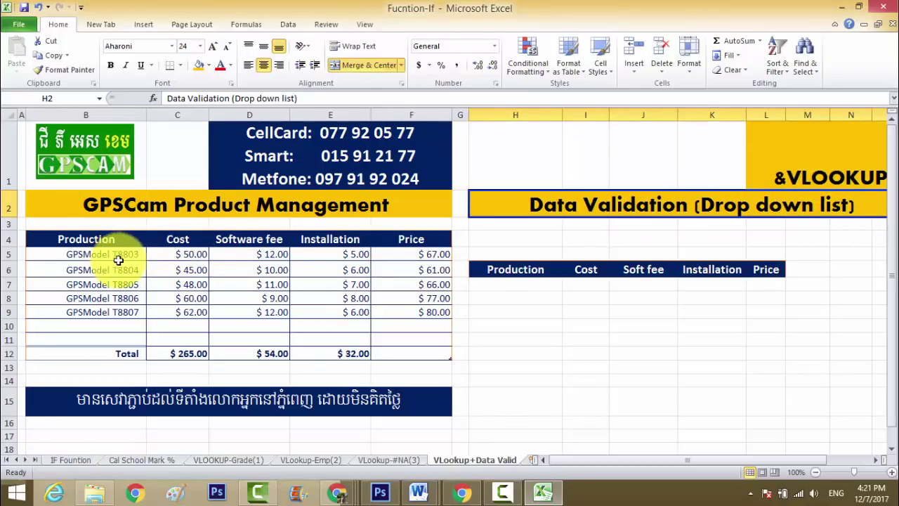
{"action": "left_click", "coordinate": [539, 287]}
{"action": "key", "text": "Down"}
{"action": "key", "text": "Down"}
{"action": "left_click", "coordinate": [539, 287]}
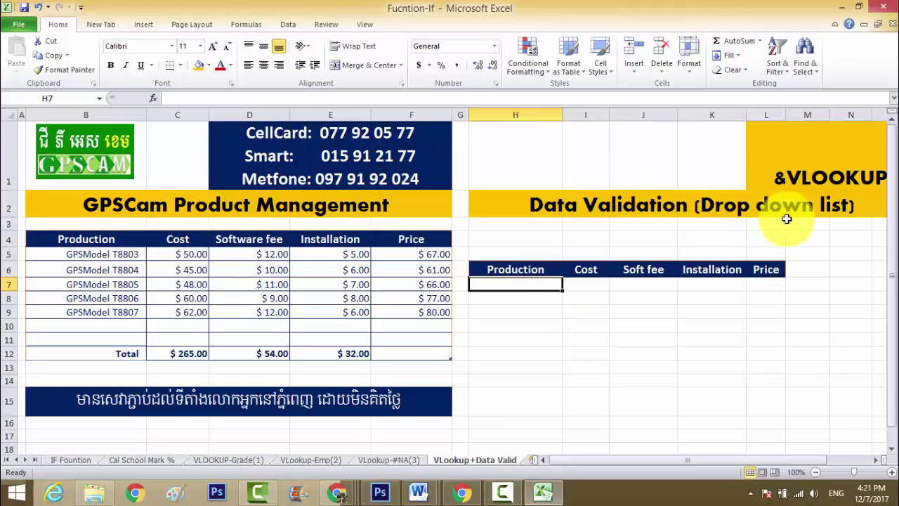
{"action": "left_click", "coordinate": [535, 298]}
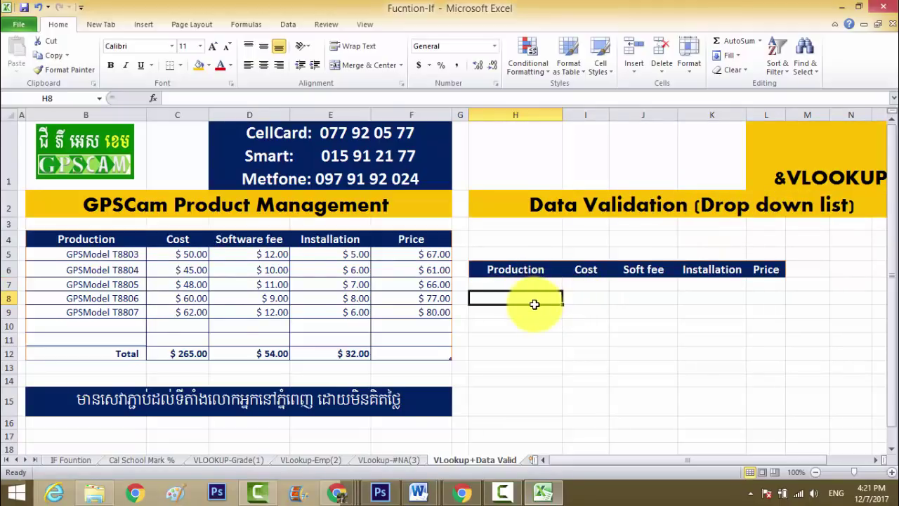
{"action": "left_click", "coordinate": [498, 312]}
{"action": "left_click", "coordinate": [510, 286]}
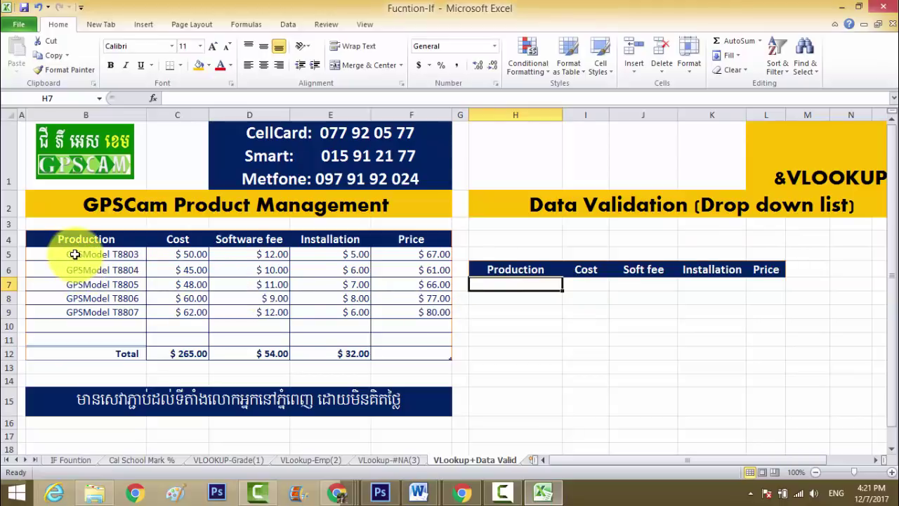
{"action": "left_click_drag", "start_coordinate": [74, 254], "coordinate": [75, 312]}
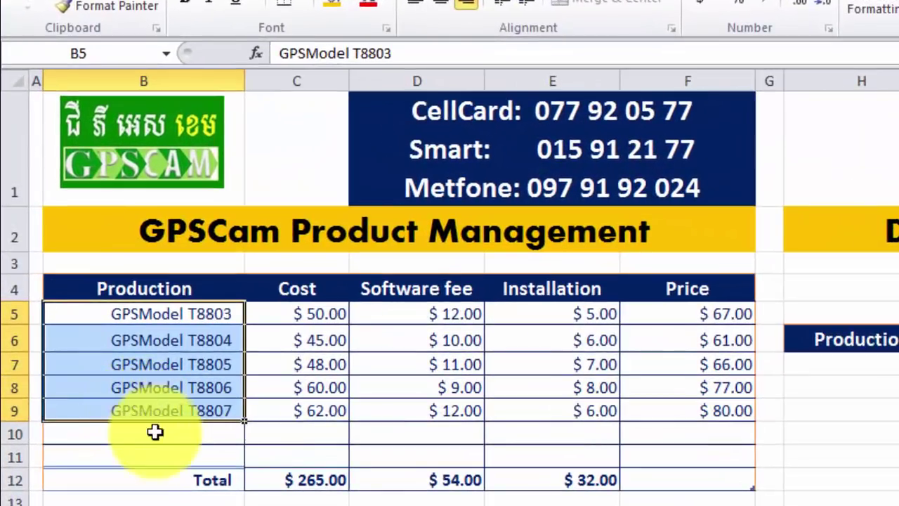
Step: Select the five GPS model names, T8803 to T8807, in B5:B9
{"action": "left_click", "coordinate": [105, 354]}
{"action": "left_click", "coordinate": [148, 315]}
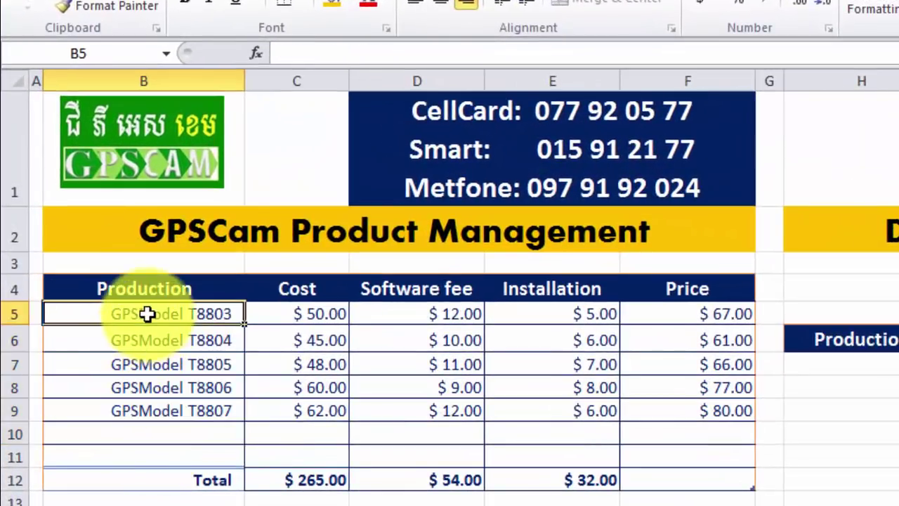
{"action": "left_click", "coordinate": [157, 337]}
{"action": "left_click", "coordinate": [165, 366]}
{"action": "left_click", "coordinate": [165, 386]}
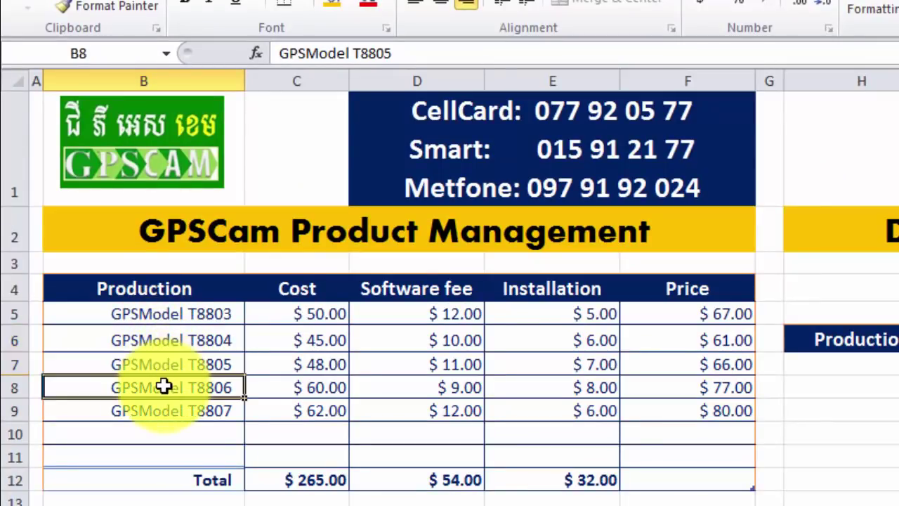
{"action": "left_click", "coordinate": [167, 408]}
{"action": "left_click", "coordinate": [160, 313]}
{"action": "left_click_drag", "start_coordinate": [160, 313], "coordinate": [148, 401]}
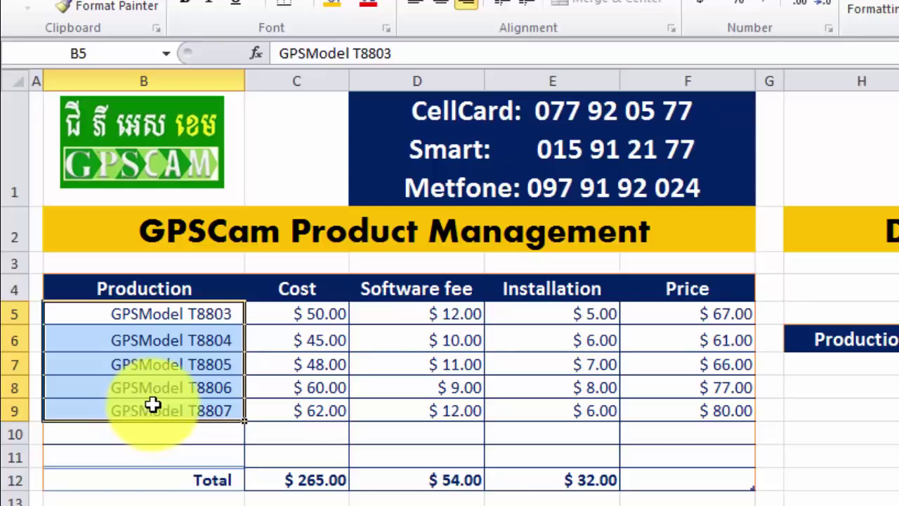
Step: Name B5:B9 'Product' in the Name Box, then select B5:F9 for VLOOKUPTable
{"action": "left_click", "coordinate": [175, 430]}
{"action": "left_click_drag", "start_coordinate": [147, 316], "coordinate": [148, 411]}
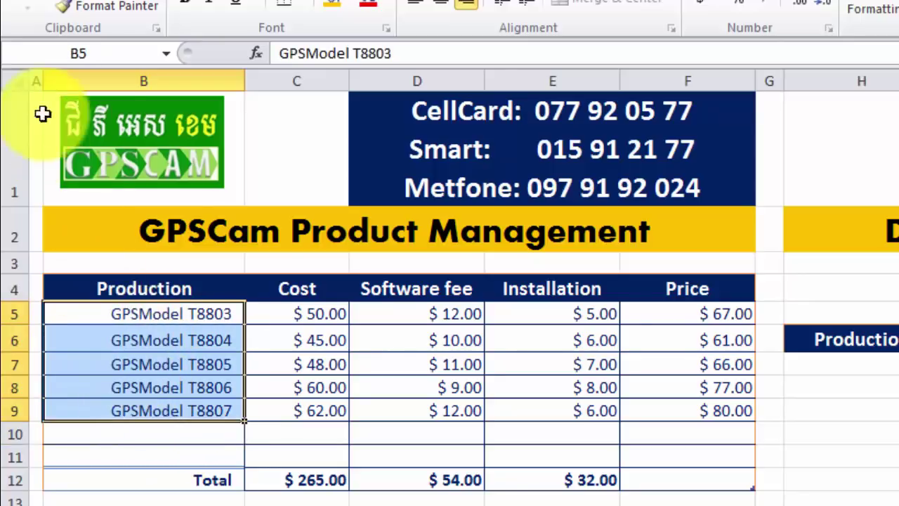
{"action": "left_click", "coordinate": [91, 55]}
{"action": "type", "text": "Product"}
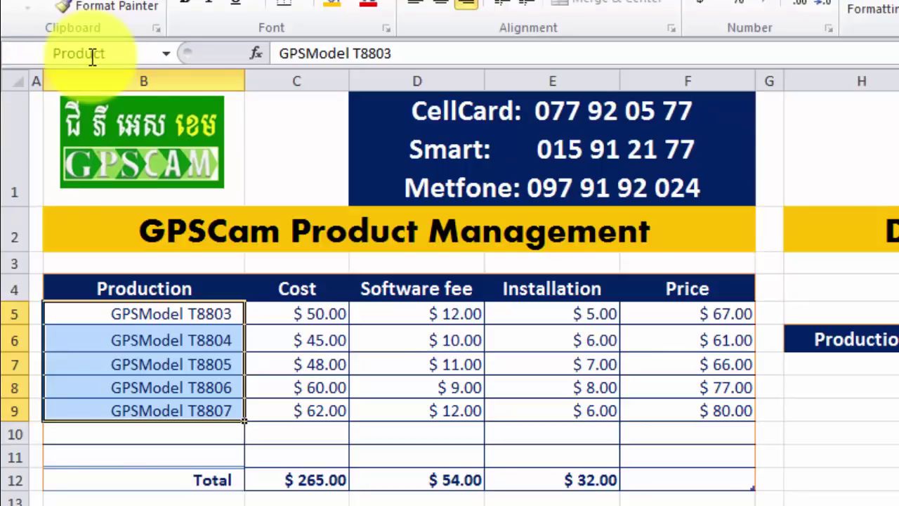
{"action": "left_click", "coordinate": [298, 361]}
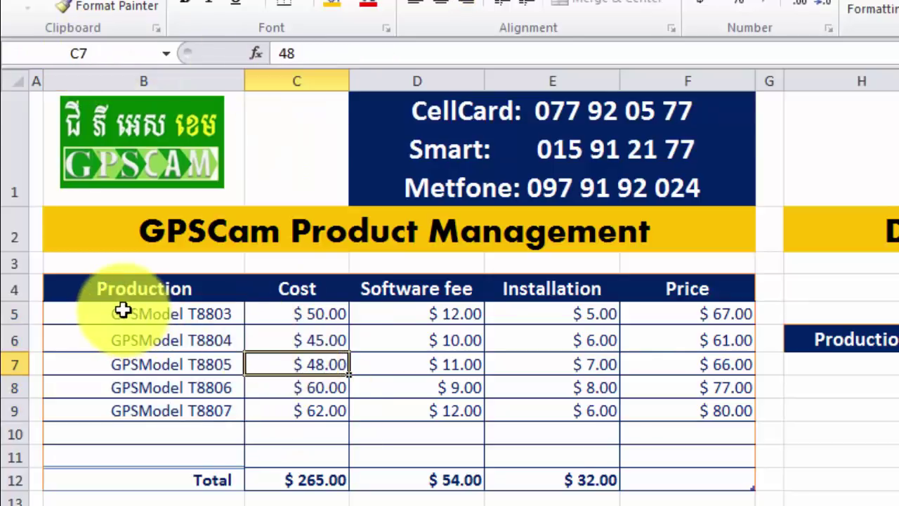
{"action": "mouse_move", "coordinate": [123, 311]}
{"action": "left_mouse_down"}
{"action": "mouse_move", "coordinate": [642, 418]}
{"action": "mouse_move", "coordinate": [686, 415]}
{"action": "left_mouse_up"}
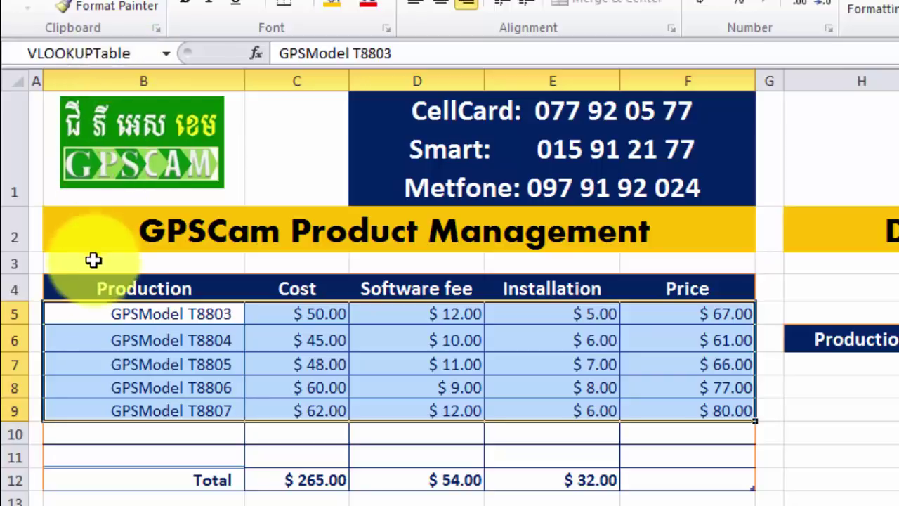
{"action": "left_click", "coordinate": [122, 383]}
{"action": "left_click", "coordinate": [130, 313]}
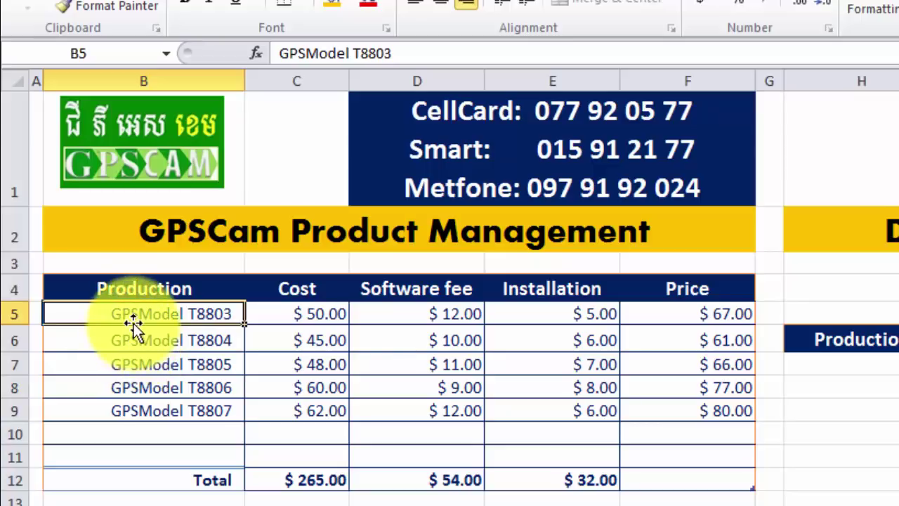
{"action": "left_click", "coordinate": [141, 341]}
{"action": "left_click", "coordinate": [144, 363]}
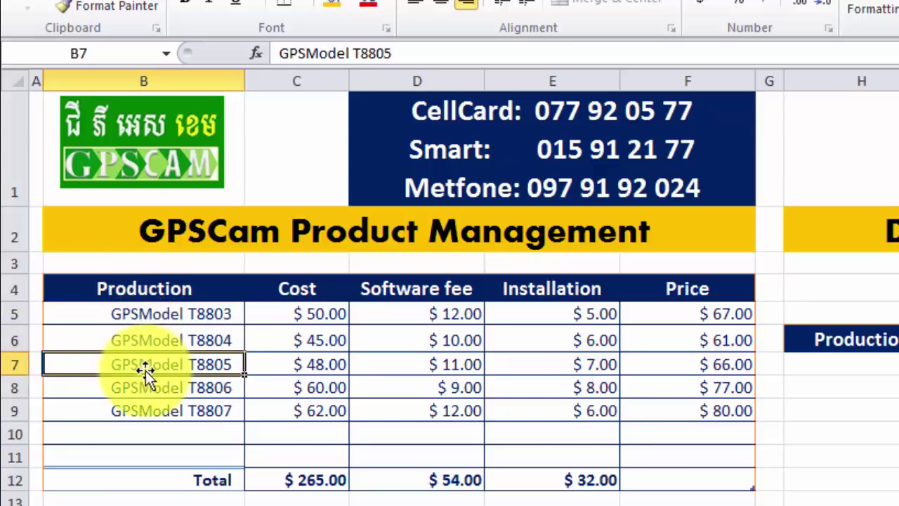
{"action": "left_click", "coordinate": [144, 314]}
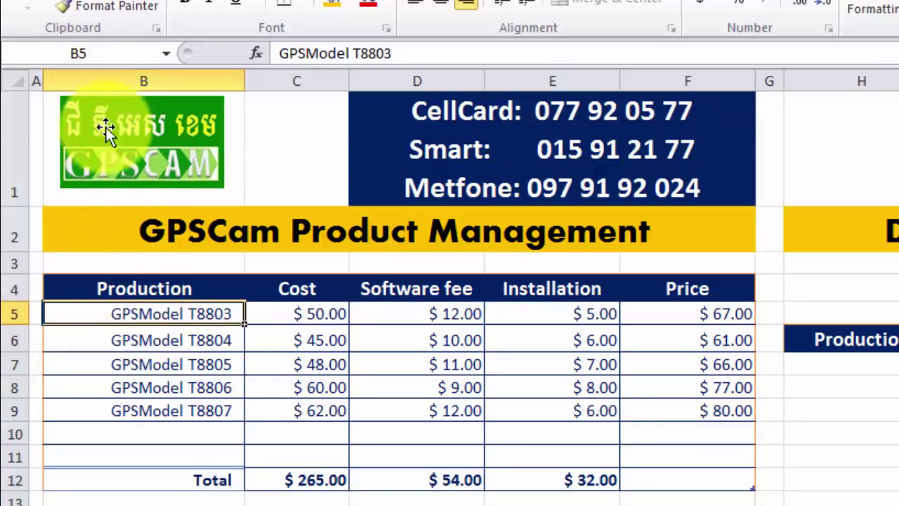
{"action": "left_click", "coordinate": [122, 338]}
{"action": "left_click", "coordinate": [124, 364]}
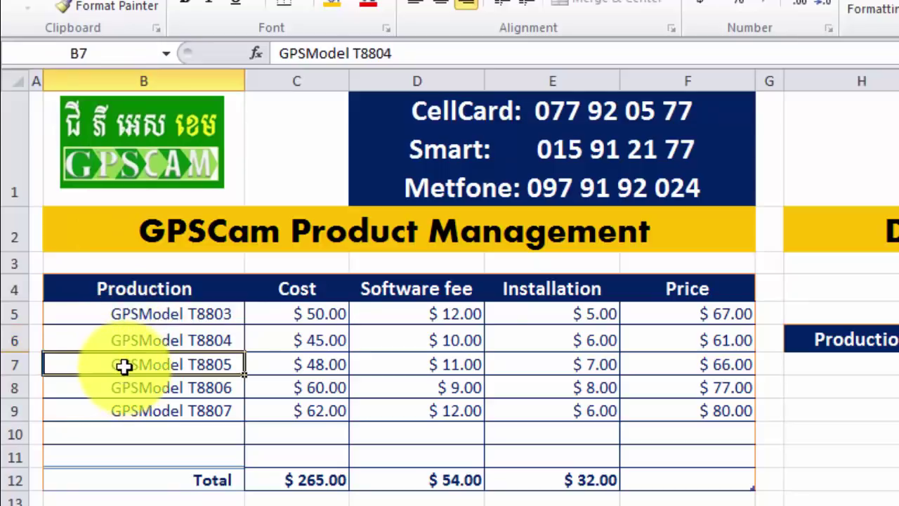
{"action": "left_click_drag", "start_coordinate": [132, 322], "coordinate": [133, 418]}
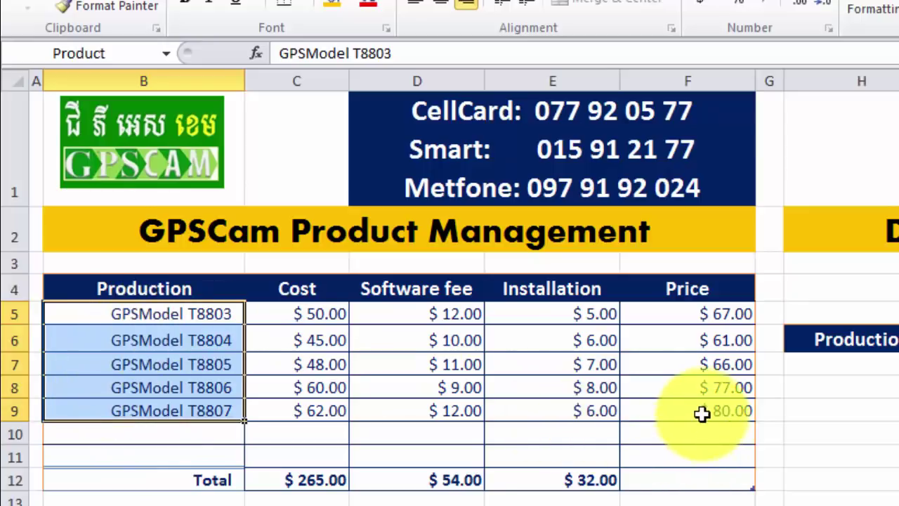
{"action": "left_click", "coordinate": [316, 315]}
{"action": "left_click", "coordinate": [406, 315]}
{"action": "left_click", "coordinate": [529, 315]}
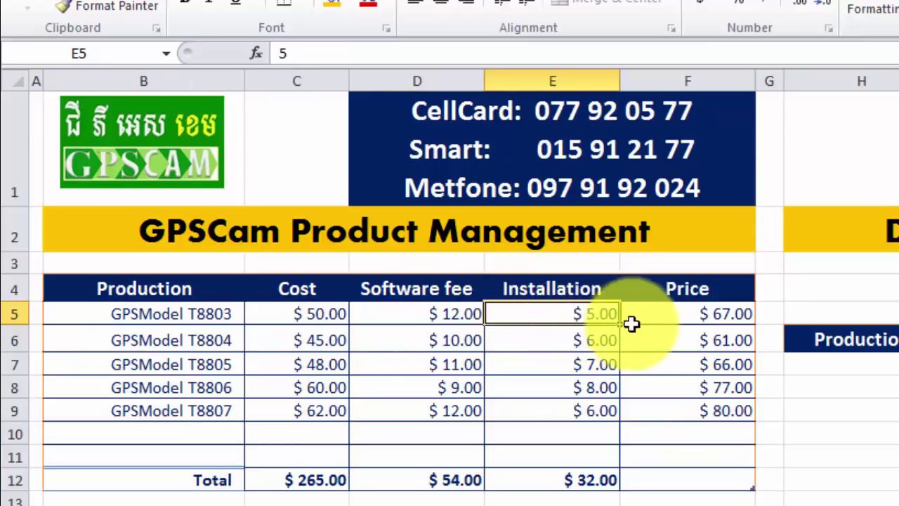
{"action": "left_click", "coordinate": [650, 312]}
{"action": "left_click_drag", "start_coordinate": [703, 417], "coordinate": [96, 321]}
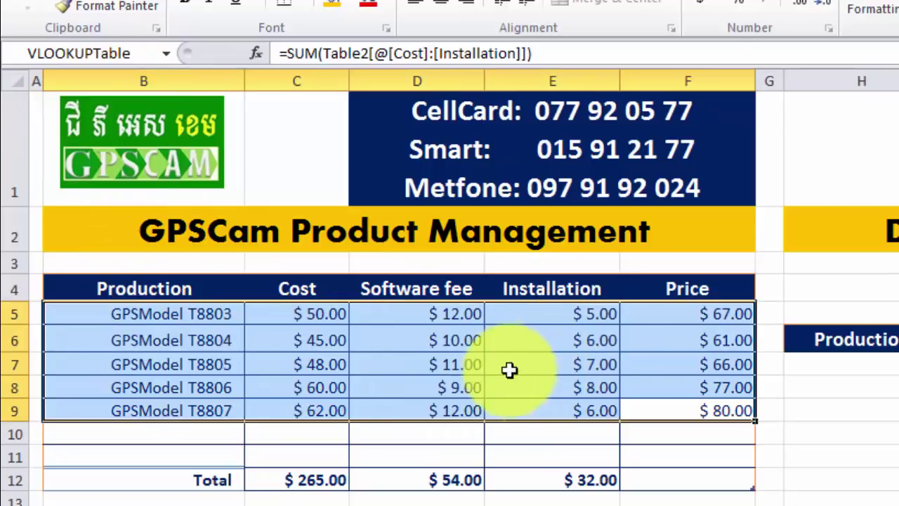
{"action": "left_click", "coordinate": [883, 477]}
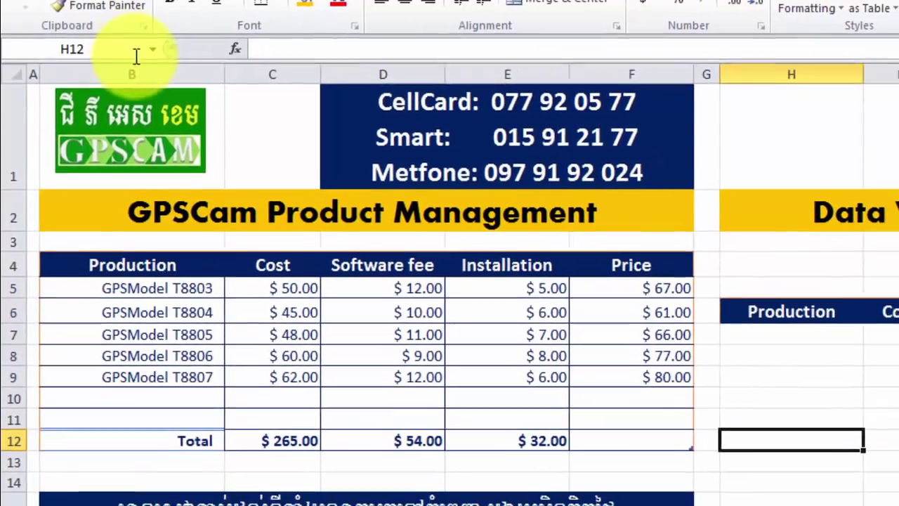
{"action": "left_click", "coordinate": [166, 53]}
{"action": "left_click", "coordinate": [81, 76]}
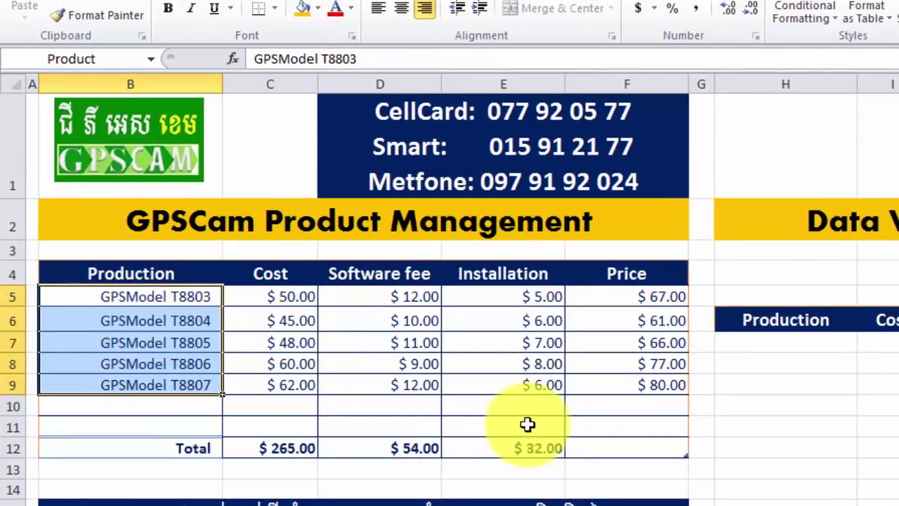
{"action": "left_click", "coordinate": [736, 409]}
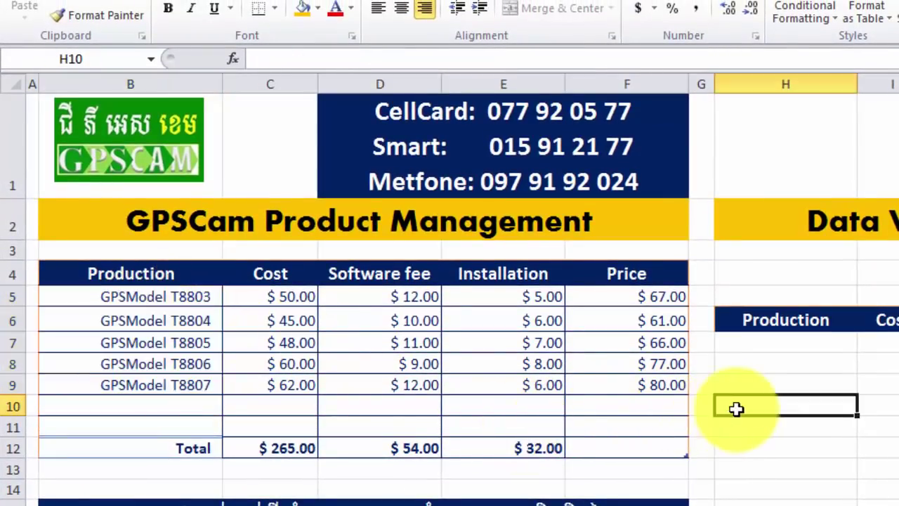
{"action": "left_click", "coordinate": [151, 59]}
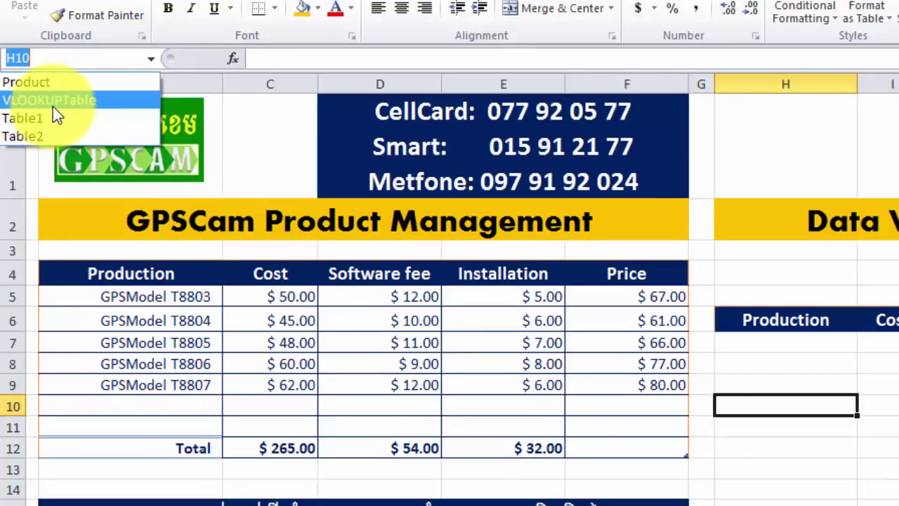
{"action": "left_click", "coordinate": [52, 102]}
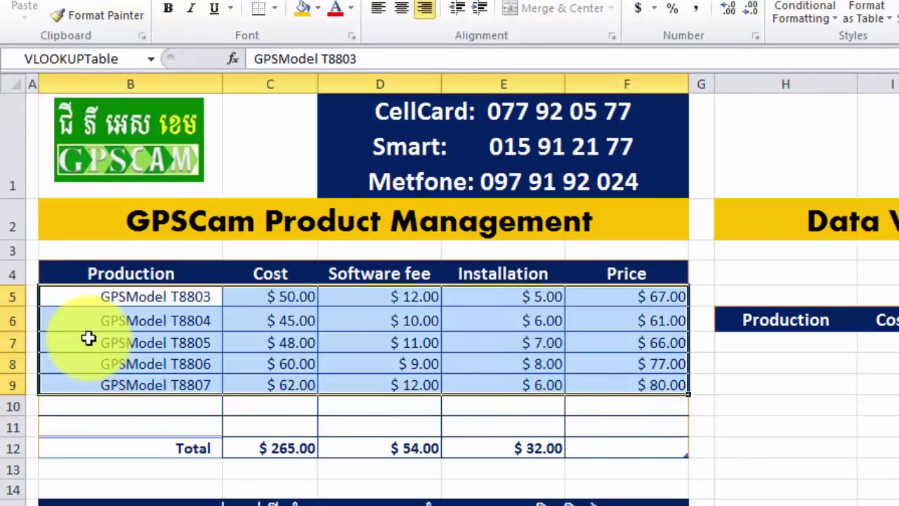
{"action": "left_click", "coordinate": [761, 422]}
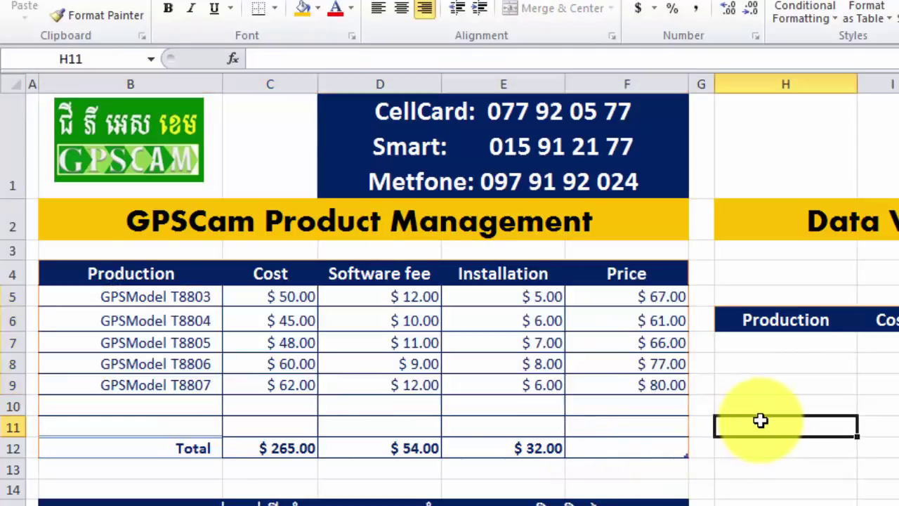
{"action": "left_click", "coordinate": [621, 298]}
{"action": "left_click_drag", "start_coordinate": [621, 298], "coordinate": [78, 392]}
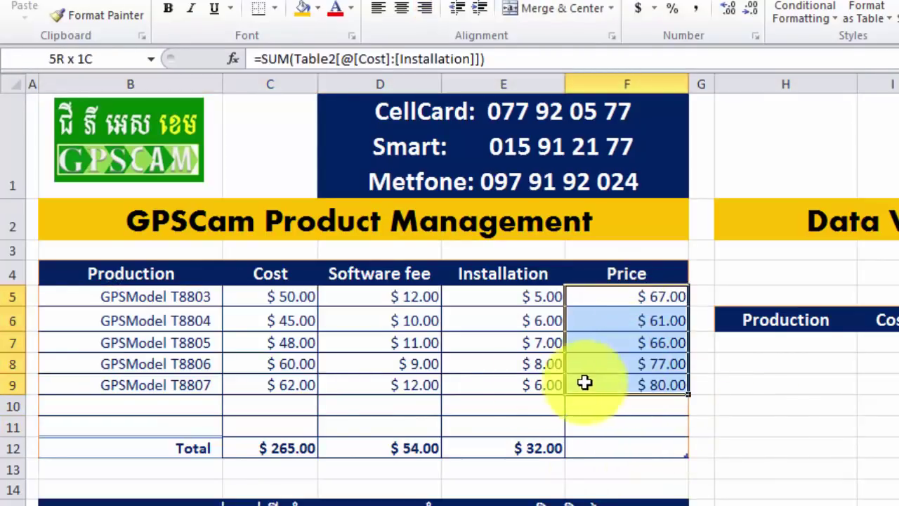
{"action": "left_click", "coordinate": [859, 429]}
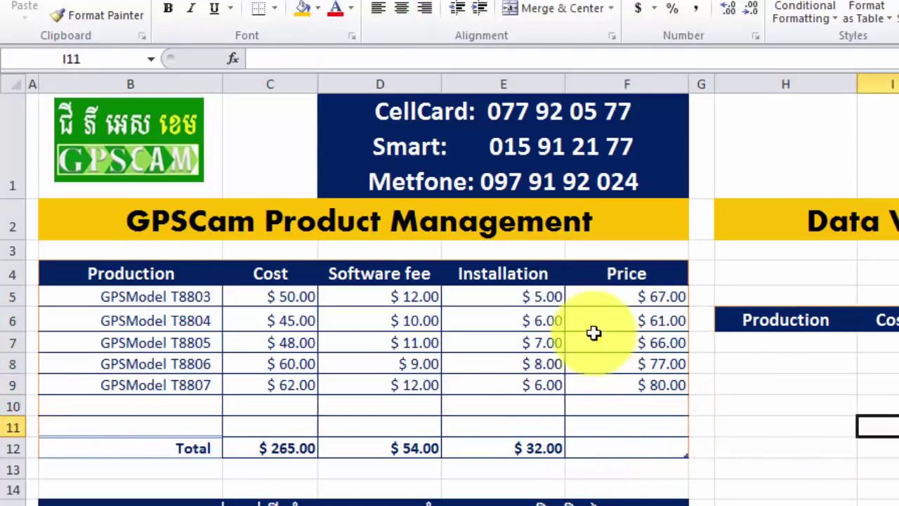
{"action": "mouse_move", "coordinate": [617, 298]}
{"action": "left_mouse_down"}
{"action": "mouse_move", "coordinate": [588, 385]}
{"action": "mouse_move", "coordinate": [91, 373]}
{"action": "left_mouse_up"}
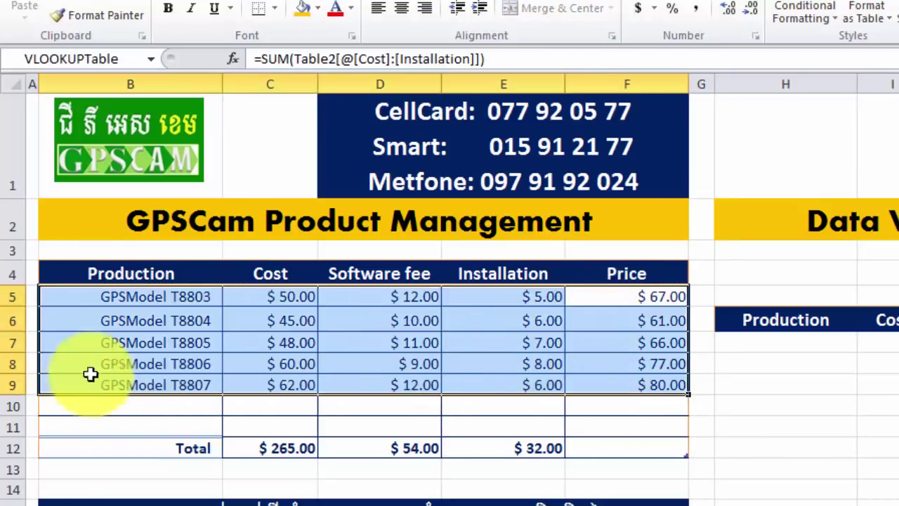
{"action": "left_click", "coordinate": [843, 429]}
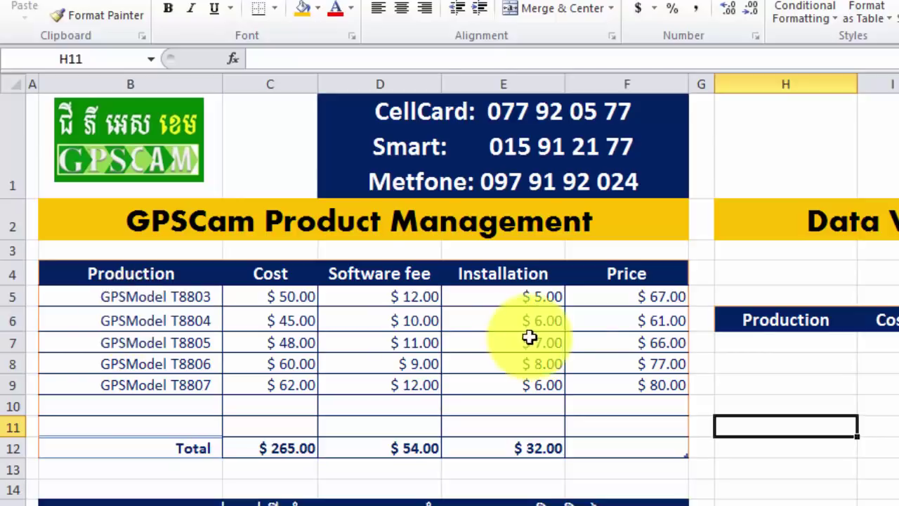
{"action": "left_click", "coordinate": [821, 345]}
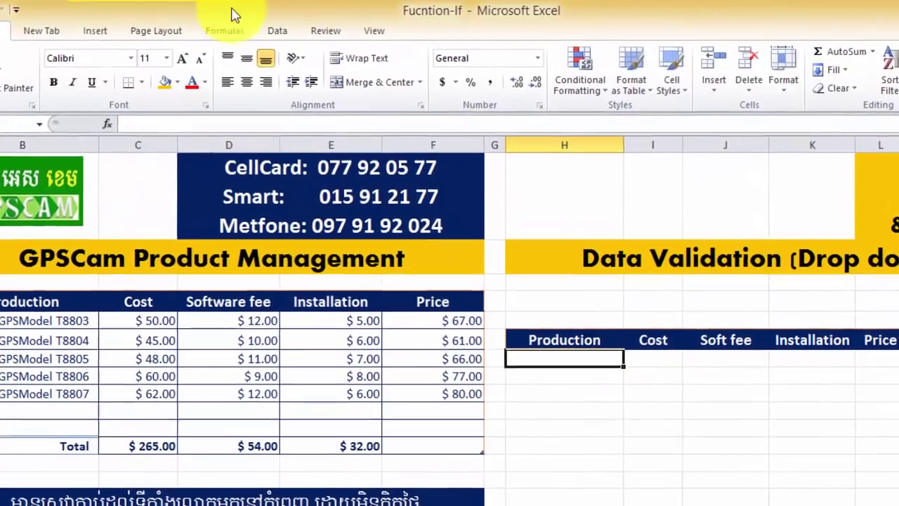
Step: Start a List data validation rule for the Production cell and collapse it to pick the source
{"action": "left_click", "coordinate": [289, 29]}
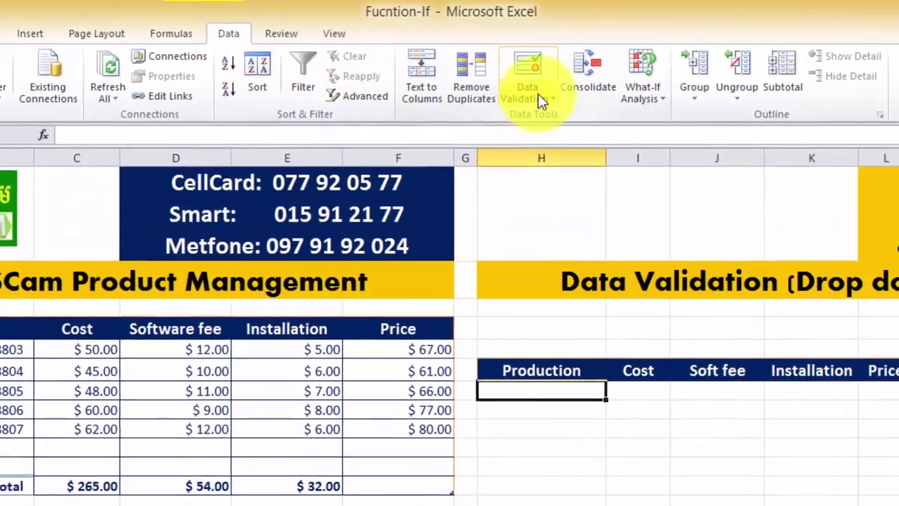
{"action": "left_click", "coordinate": [536, 94]}
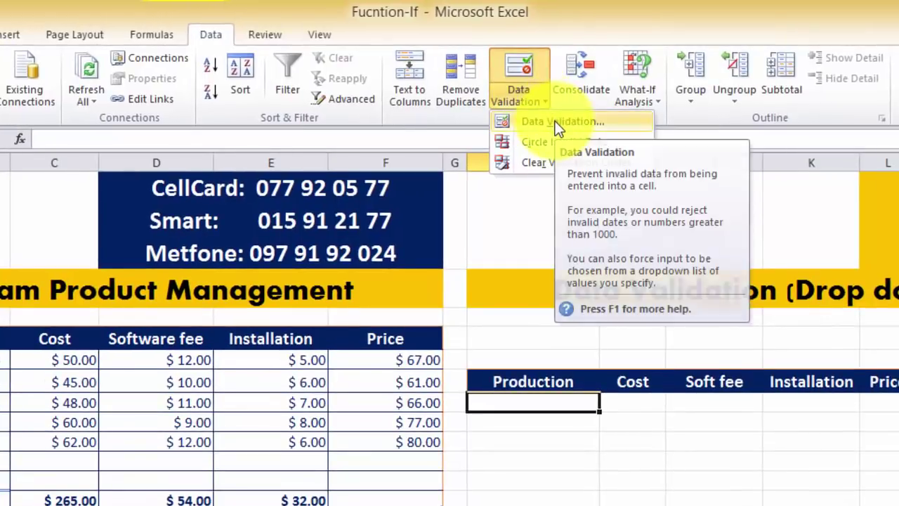
{"action": "left_click", "coordinate": [555, 120]}
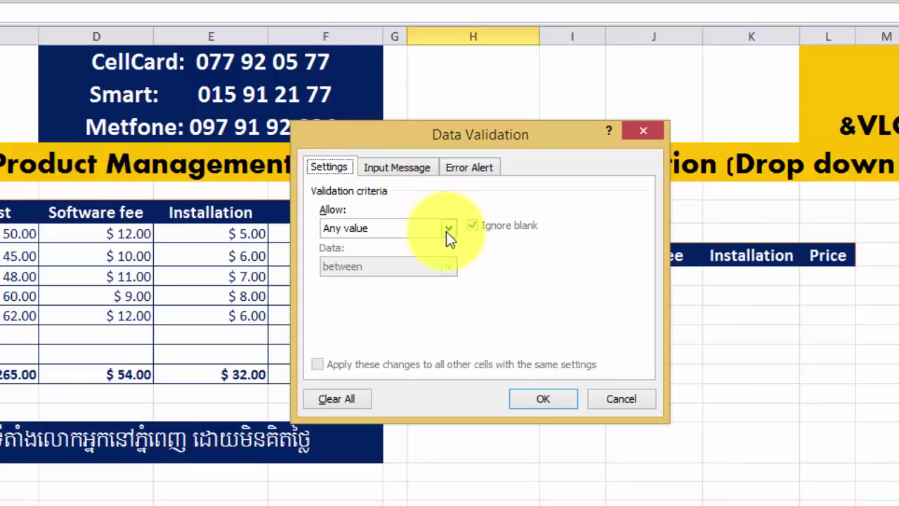
{"action": "left_click", "coordinate": [447, 229]}
{"action": "left_click", "coordinate": [371, 284]}
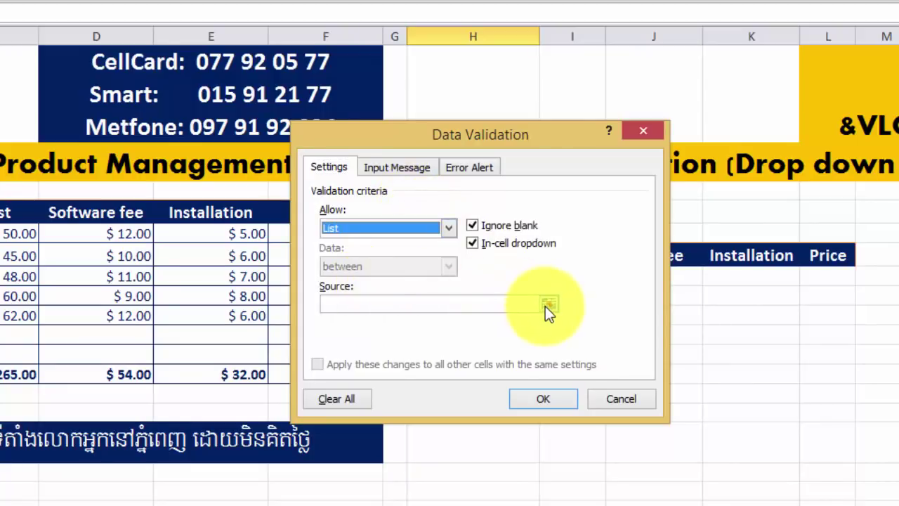
{"action": "left_click", "coordinate": [523, 302]}
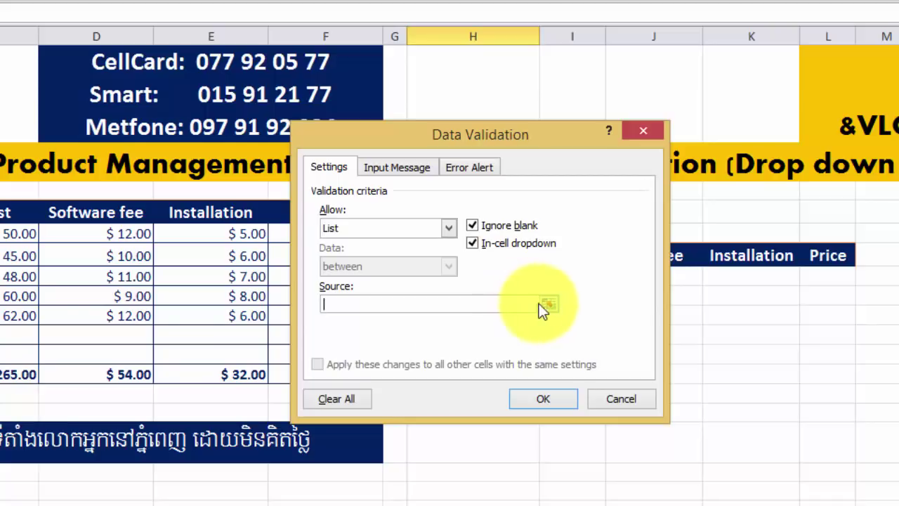
{"action": "left_click", "coordinate": [552, 305]}
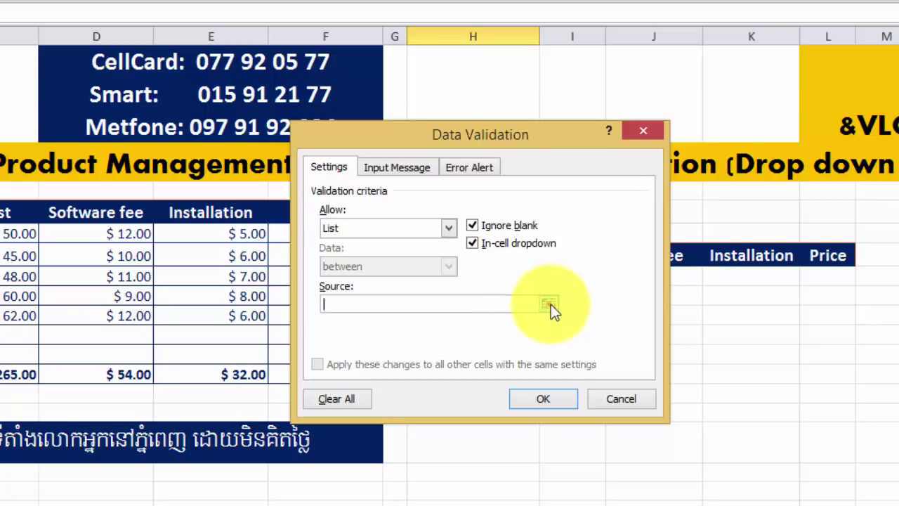
{"action": "left_click", "coordinate": [548, 305]}
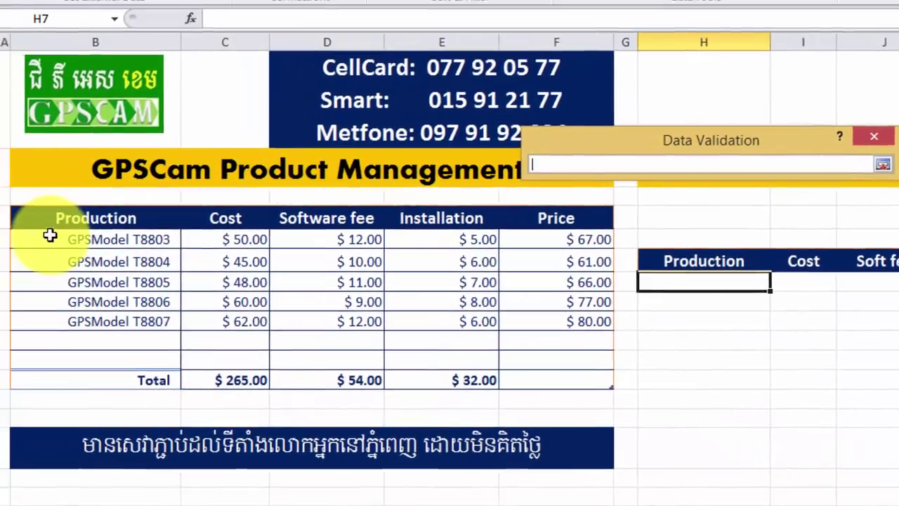
Step: Set the validation list source to the Product named range and apply the rule
{"action": "left_click_drag", "start_coordinate": [98, 240], "coordinate": [104, 340]}
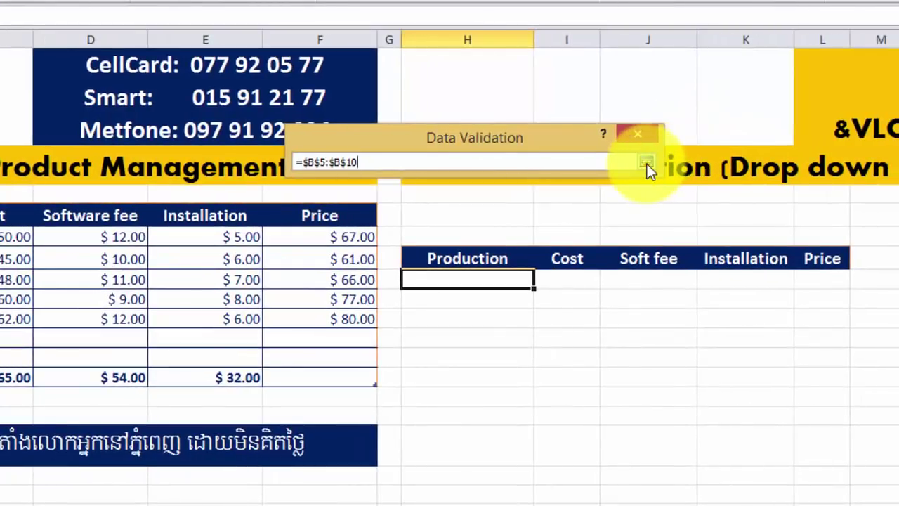
{"action": "left_click", "coordinate": [647, 163]}
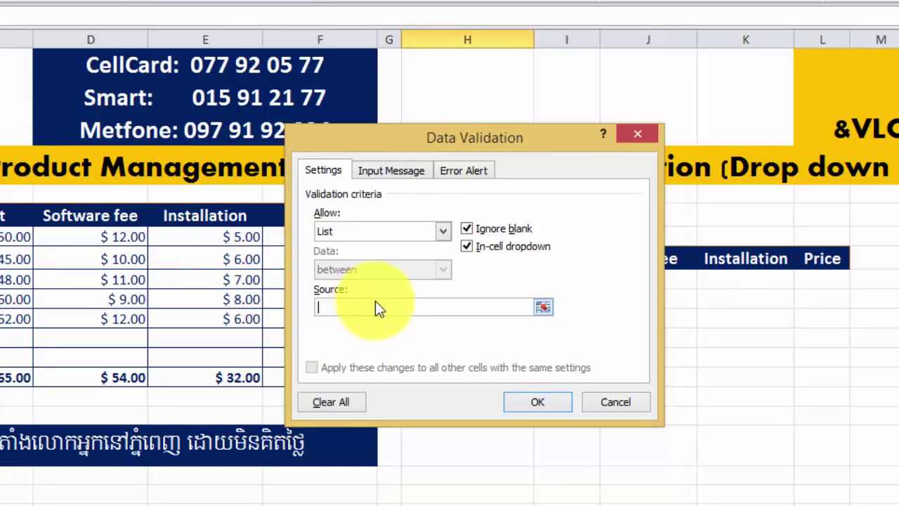
{"action": "key", "text": "F3"}
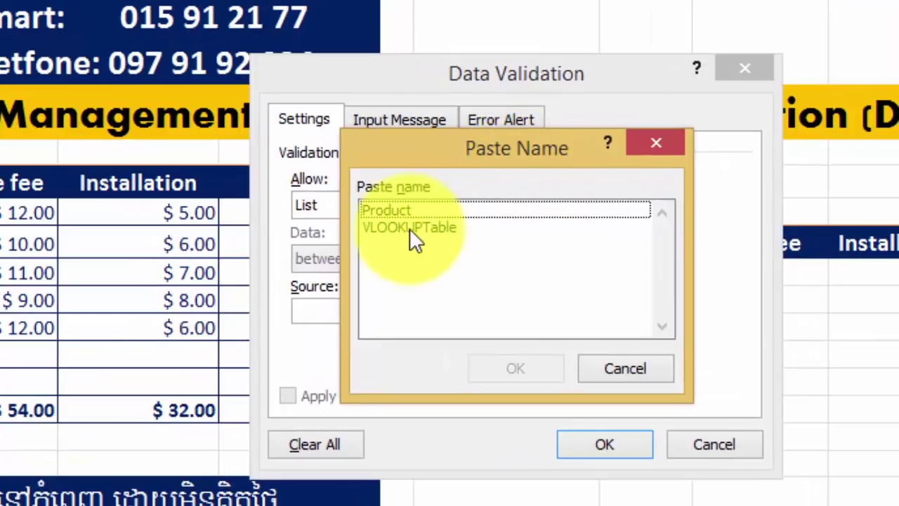
{"action": "left_click", "coordinate": [410, 210]}
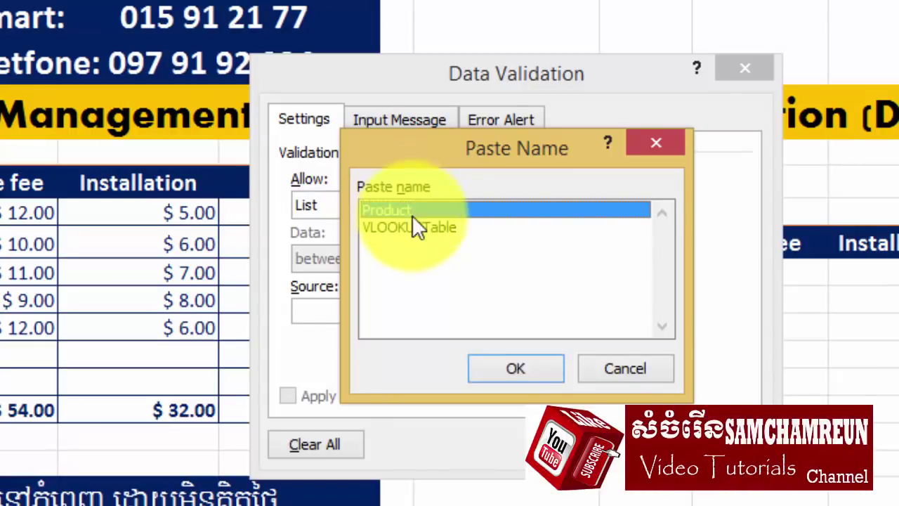
{"action": "left_click", "coordinate": [527, 371]}
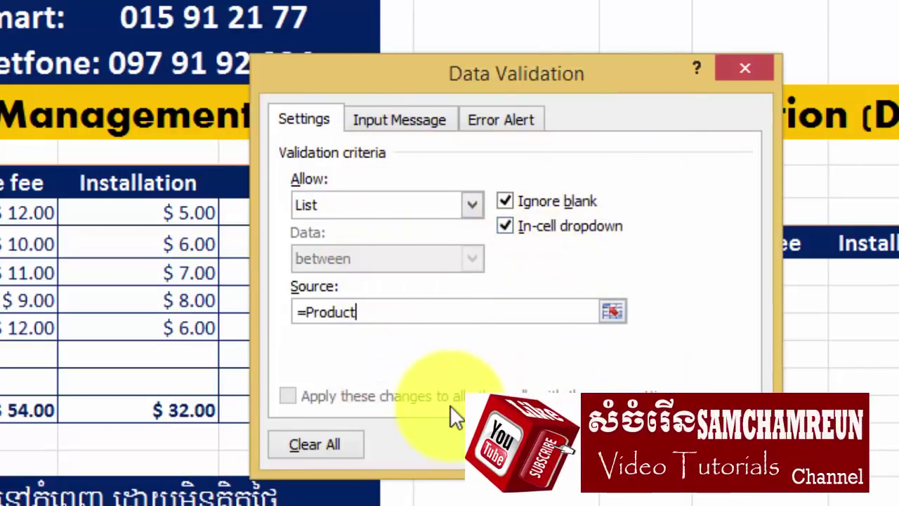
{"action": "left_click", "coordinate": [643, 444]}
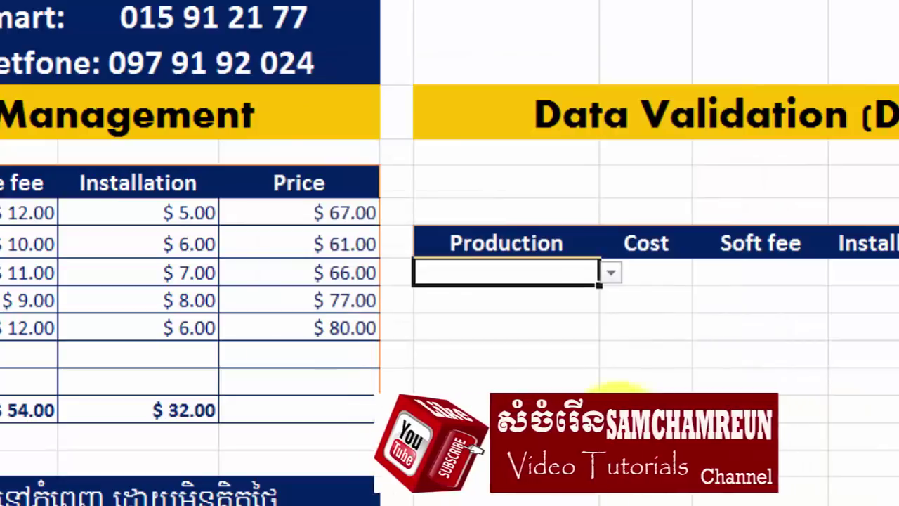
Step: Test the Production drop-down by picking GPSModel T8803, T8804, T8806, then T8807
{"action": "left_click", "coordinate": [614, 274]}
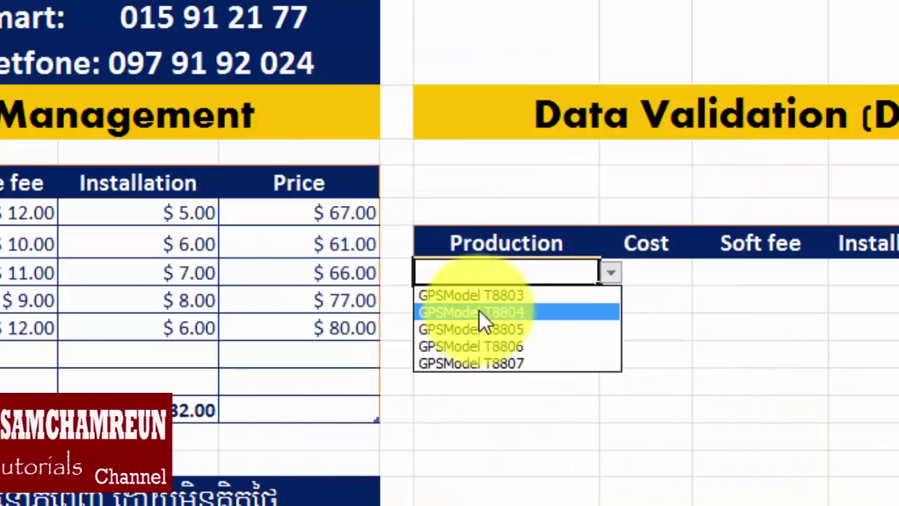
{"action": "left_click", "coordinate": [484, 297]}
{"action": "left_click", "coordinate": [621, 275]}
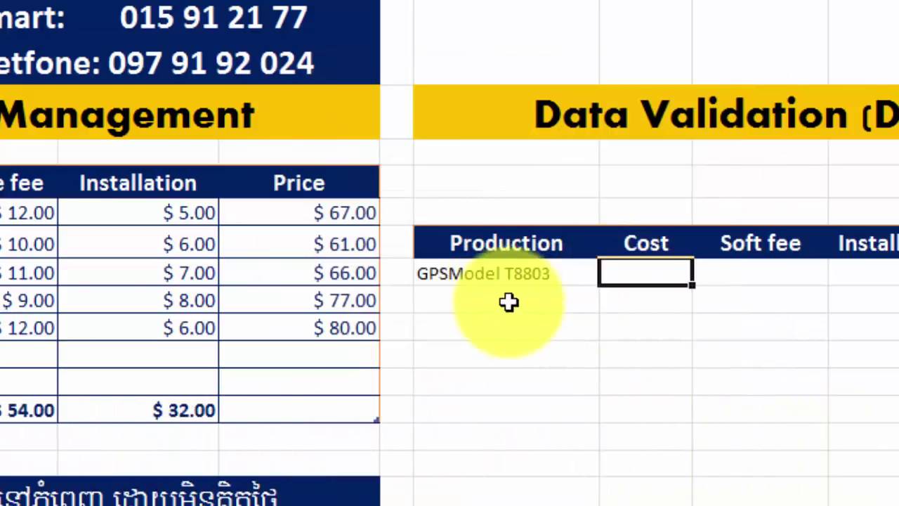
{"action": "left_click", "coordinate": [522, 281]}
{"action": "left_click", "coordinate": [611, 274]}
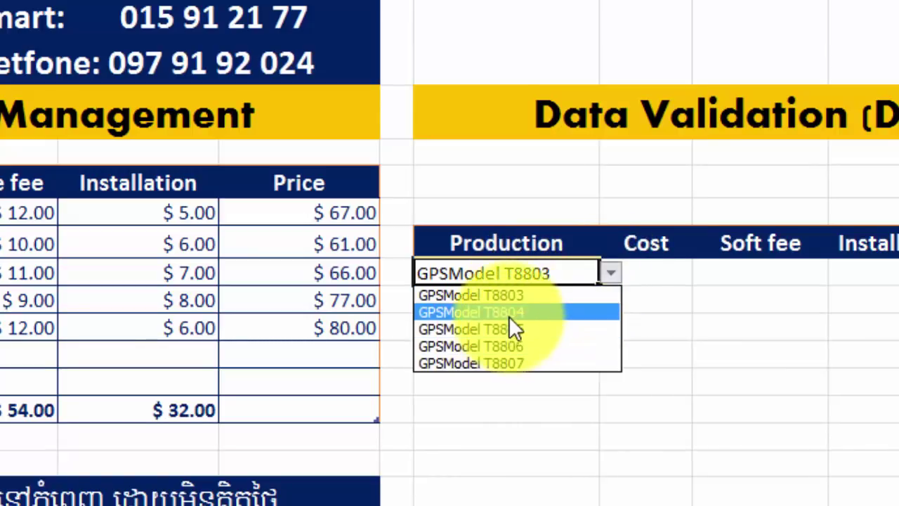
{"action": "left_click", "coordinate": [510, 313]}
{"action": "left_click", "coordinate": [612, 283]}
{"action": "left_click", "coordinate": [541, 278]}
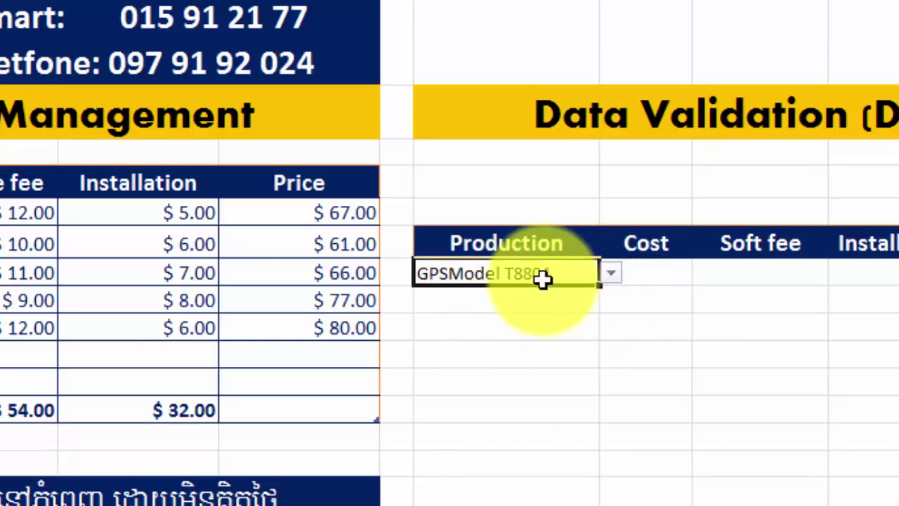
{"action": "left_click", "coordinate": [611, 273]}
{"action": "left_click", "coordinate": [514, 346]}
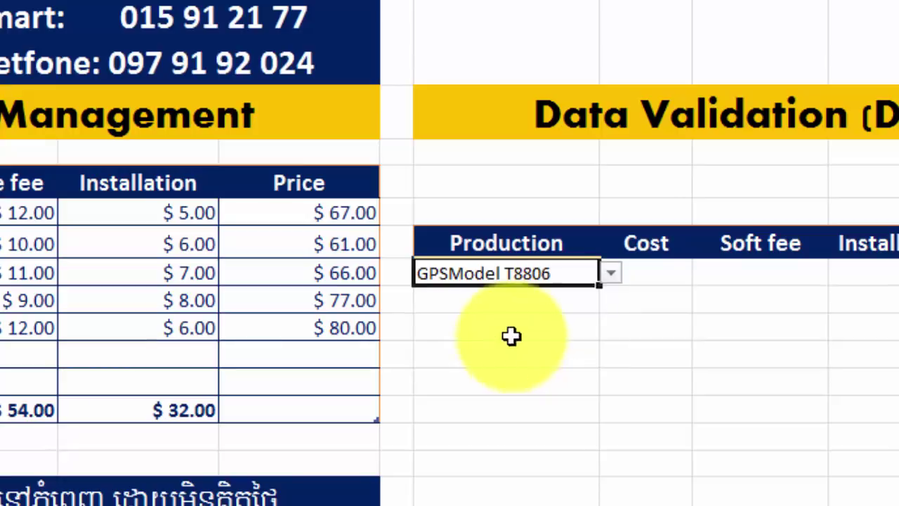
{"action": "left_click", "coordinate": [609, 274]}
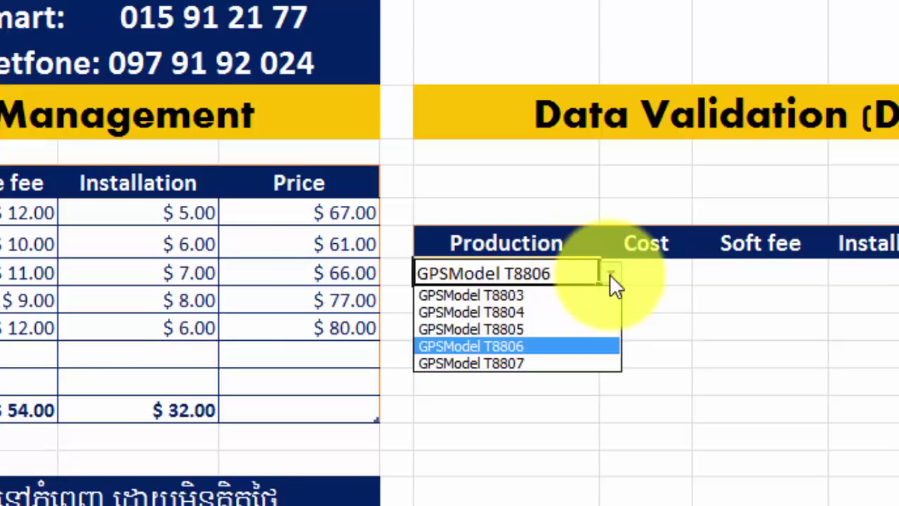
{"action": "left_click", "coordinate": [519, 361]}
Step: Reopen the Production drop-down and keep GPSModel T8807 in the cell
{"action": "left_click", "coordinate": [518, 378]}
{"action": "left_click", "coordinate": [509, 276]}
{"action": "left_click", "coordinate": [534, 328]}
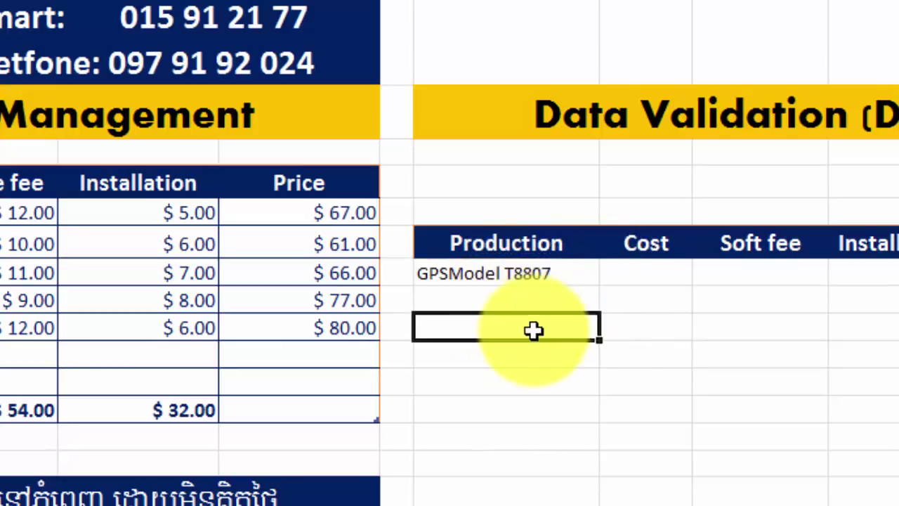
{"action": "left_click", "coordinate": [517, 274]}
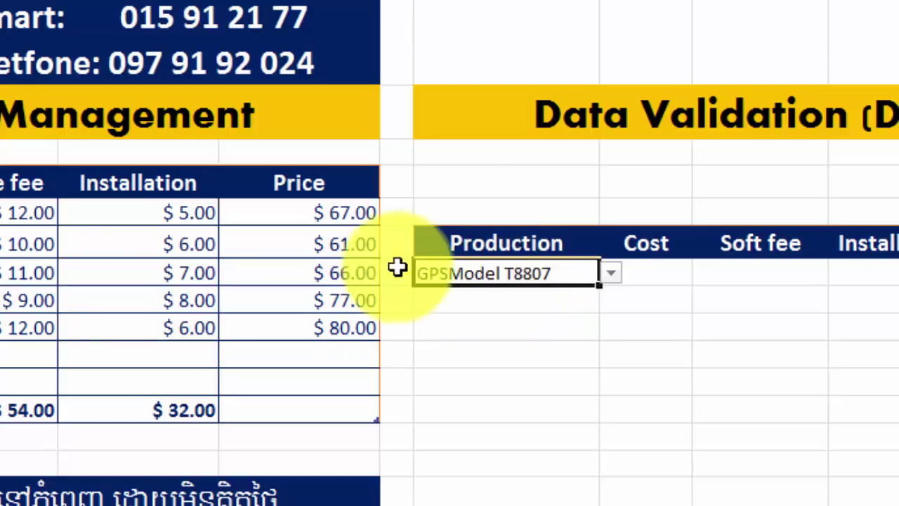
{"action": "left_click", "coordinate": [522, 290]}
{"action": "left_click", "coordinate": [551, 274]}
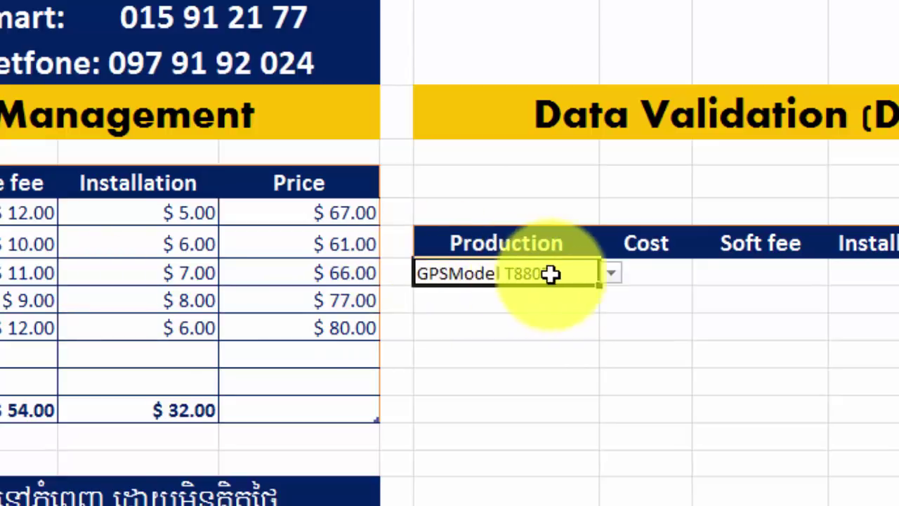
{"action": "left_click", "coordinate": [609, 274]}
{"action": "key", "text": "Down"}
{"action": "key", "text": "Down"}
{"action": "key", "text": "Down"}
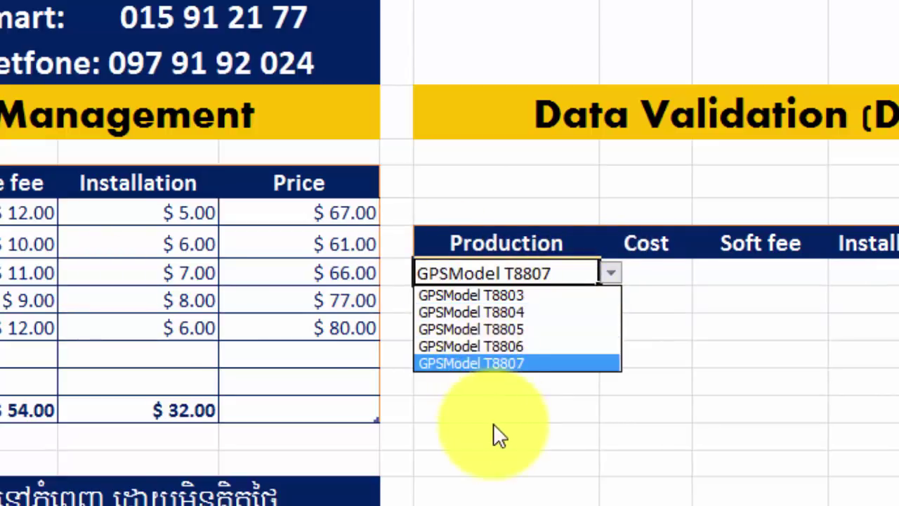
{"action": "key", "text": "Return"}
{"action": "key", "text": "Down"}
{"action": "key", "text": "Down"}
{"action": "left_click", "coordinate": [531, 278]}
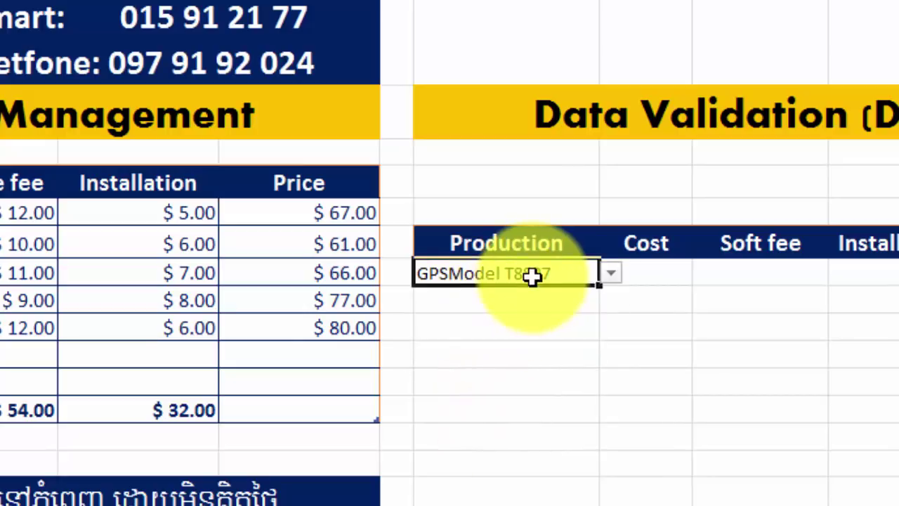
Step: Select the GPSModel T8807 cell, then its empty Cost and Price cells
{"action": "left_click", "coordinate": [540, 325]}
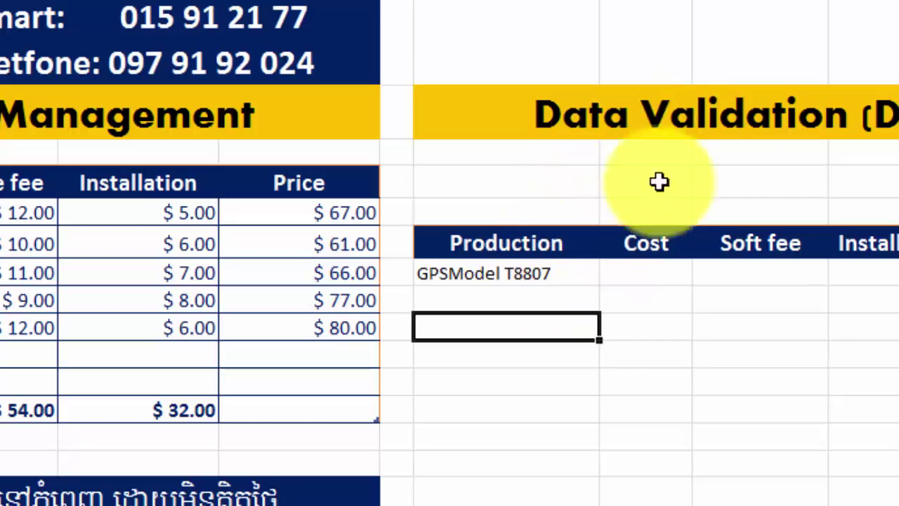
{"action": "left_click", "coordinate": [550, 380]}
{"action": "left_click", "coordinate": [541, 275]}
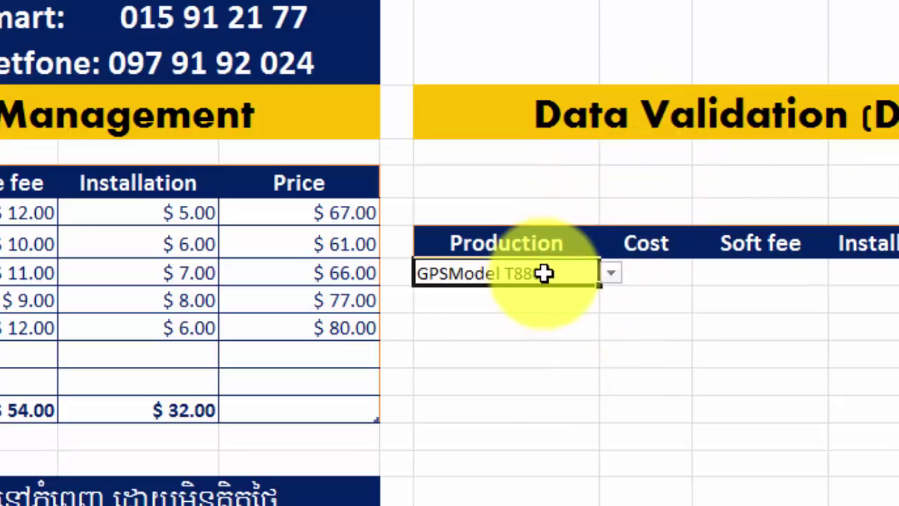
{"action": "left_click", "coordinate": [656, 274]}
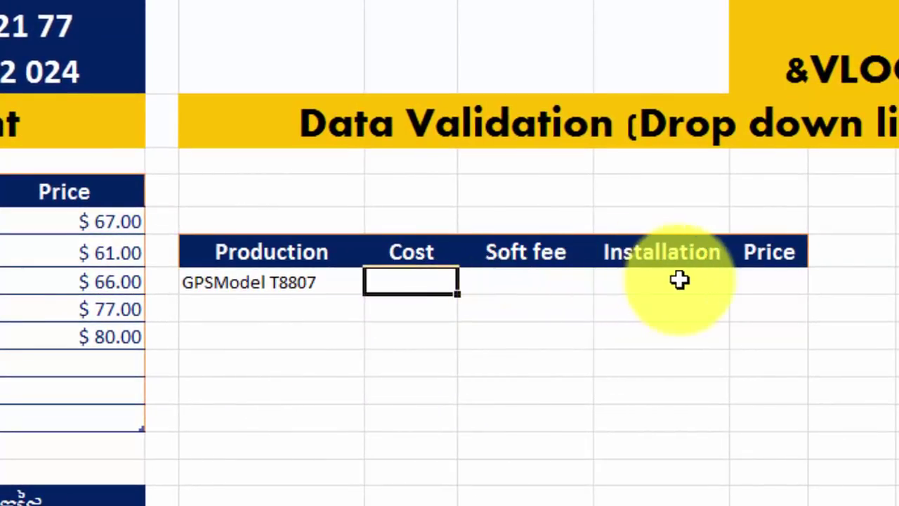
{"action": "left_click", "coordinate": [775, 288]}
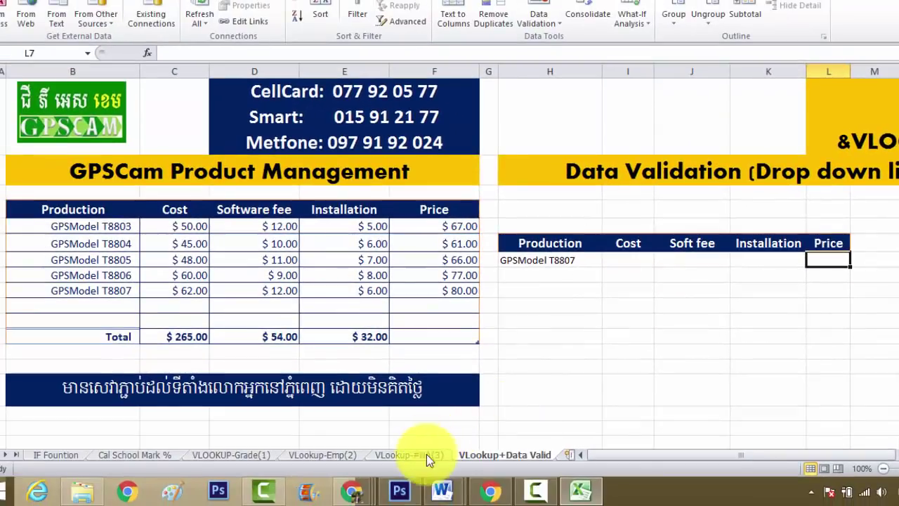
Step: On the VLookup-#NA(3) sheet, enter a last name in B6 to fill the lookup results
{"action": "left_click", "coordinate": [425, 455]}
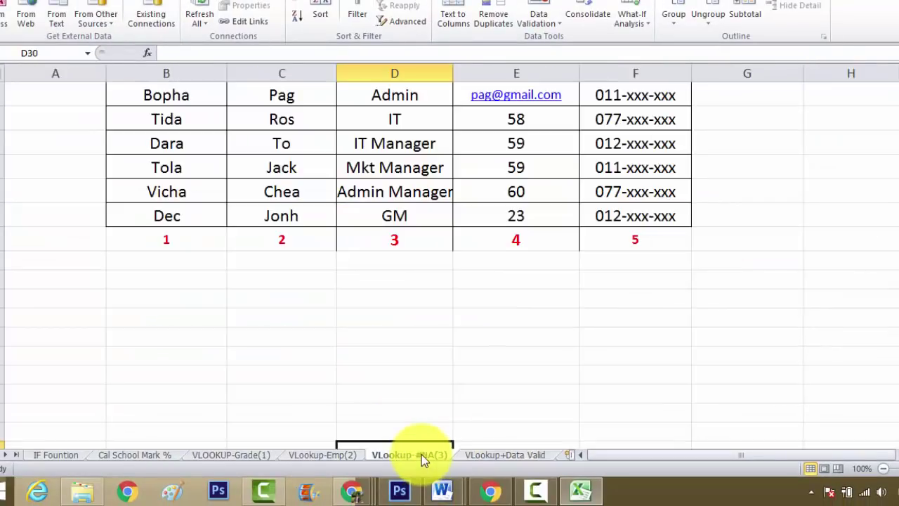
{"action": "scroll", "coordinate": [367, 427], "scroll_direction": "up", "scroll_amount": 2}
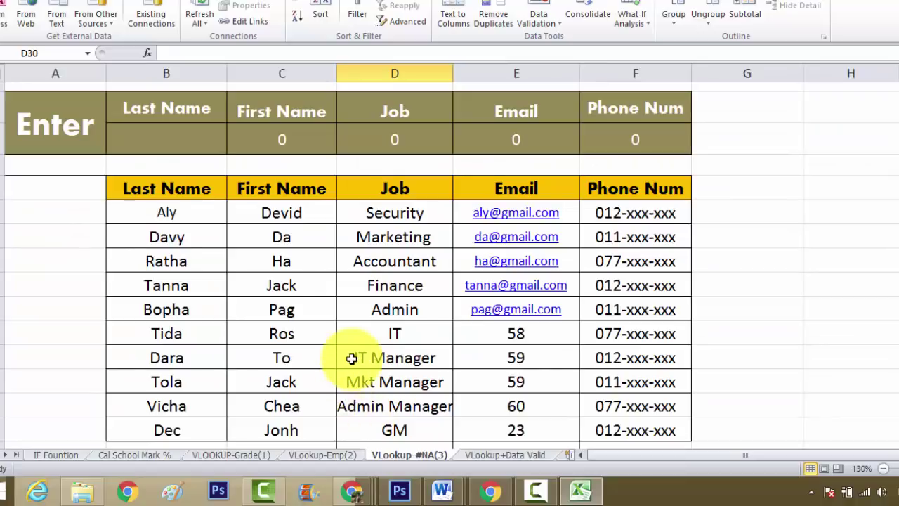
{"action": "scroll", "coordinate": [352, 358], "scroll_direction": "up", "scroll_amount": 3}
{"action": "left_click", "coordinate": [194, 254]}
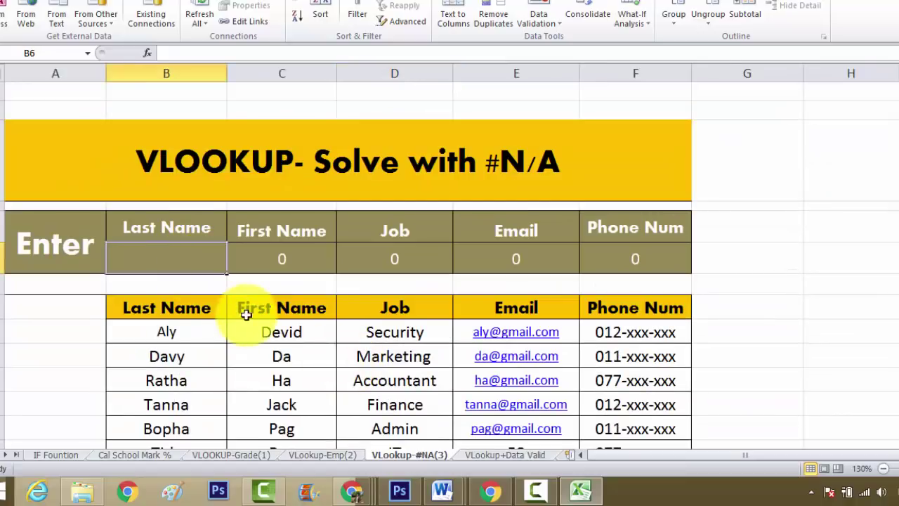
{"action": "type", "text": "davy"}
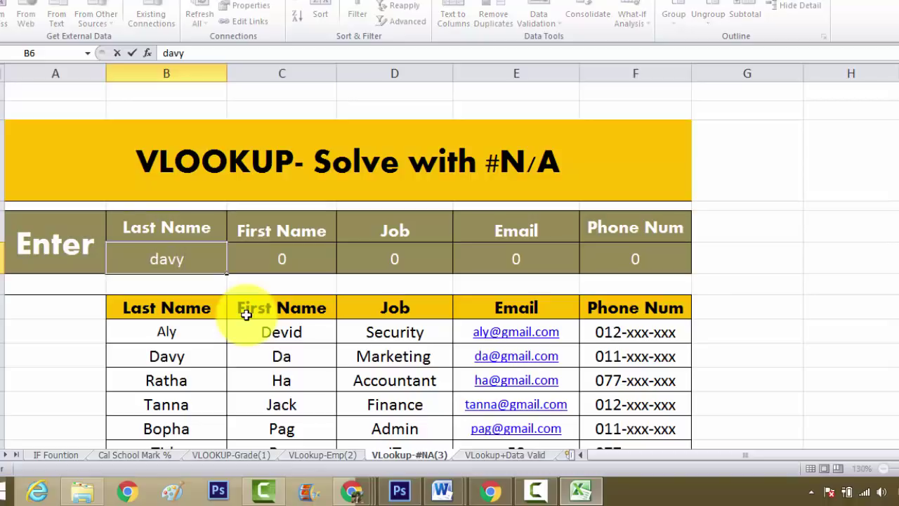
{"action": "key", "text": "Return"}
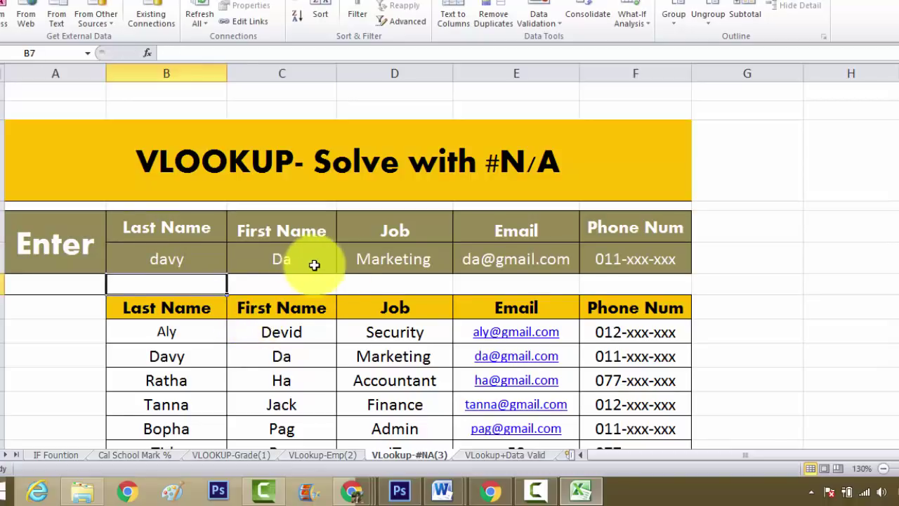
{"action": "left_click", "coordinate": [204, 249]}
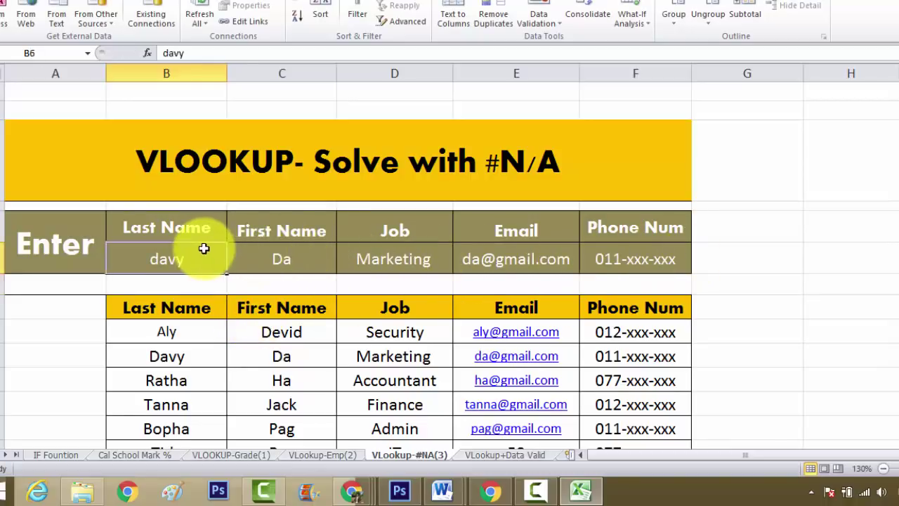
Step: Return to the VLookup+Data Valid sheet and select the empty Cost cell I7
{"action": "scroll", "coordinate": [220, 251], "scroll_direction": "down", "scroll_amount": 2}
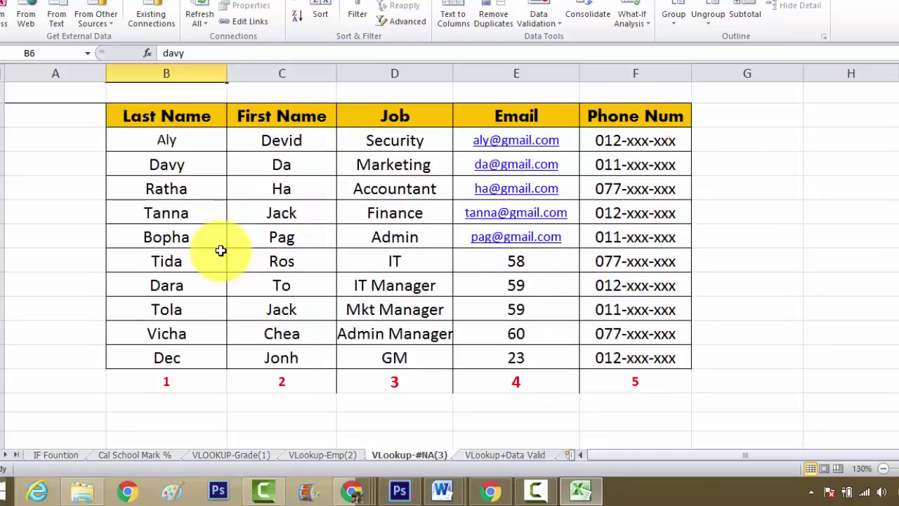
{"action": "scroll", "coordinate": [221, 250], "scroll_direction": "up", "scroll_amount": 2}
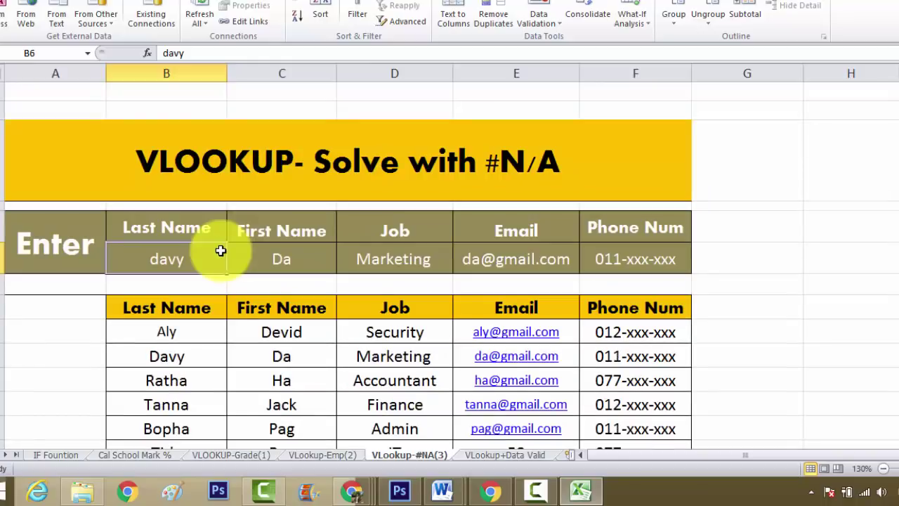
{"action": "left_click", "coordinate": [491, 455]}
{"action": "left_click", "coordinate": [631, 260]}
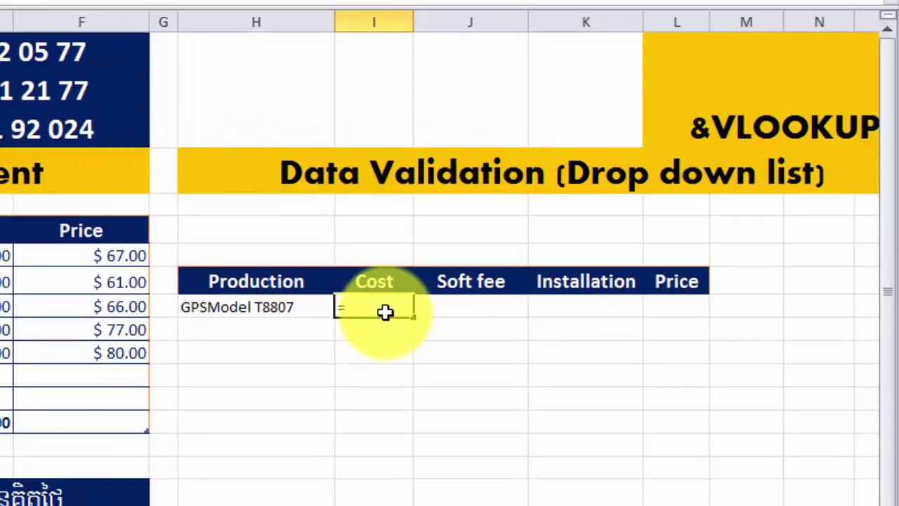
Step: Begin the Cost formula as =VLOOKUP(H7,VLOOKUPTable using the pasted name
{"action": "type", "text": "v"}
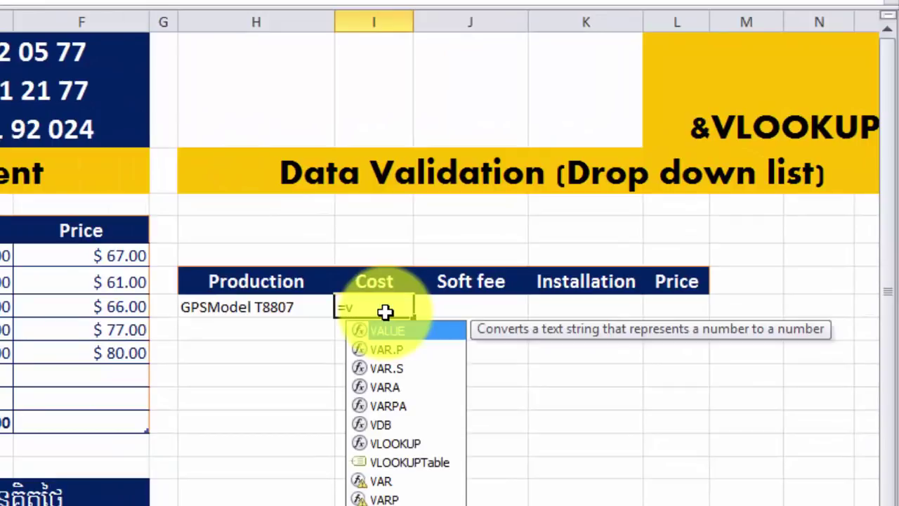
{"action": "type", "text": "9"}
{"action": "key", "text": "BackSpace"}
{"action": "type", "text": "lookup"}
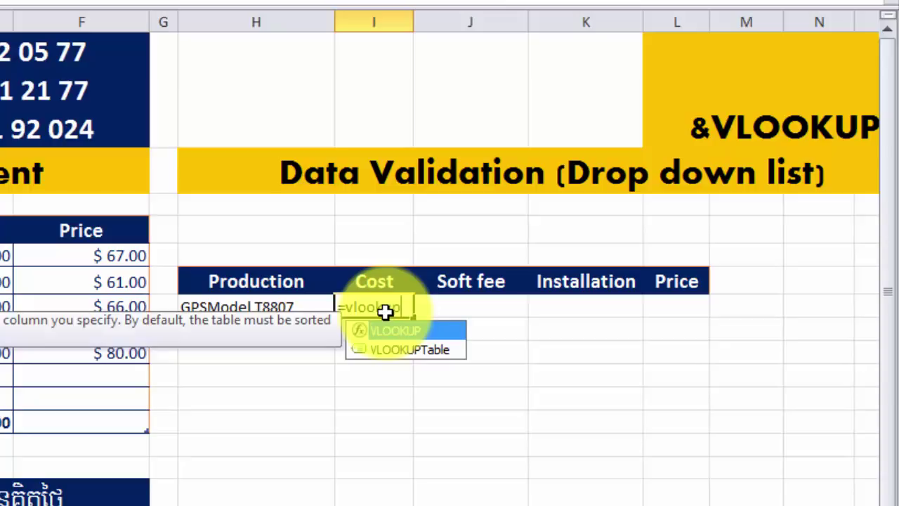
{"action": "type", "text": "( I7"}
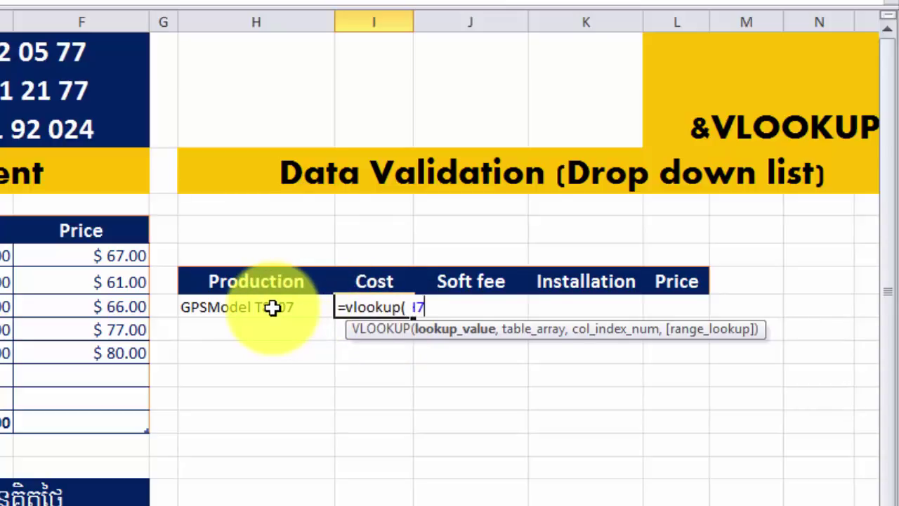
{"action": "left_click", "coordinate": [273, 307]}
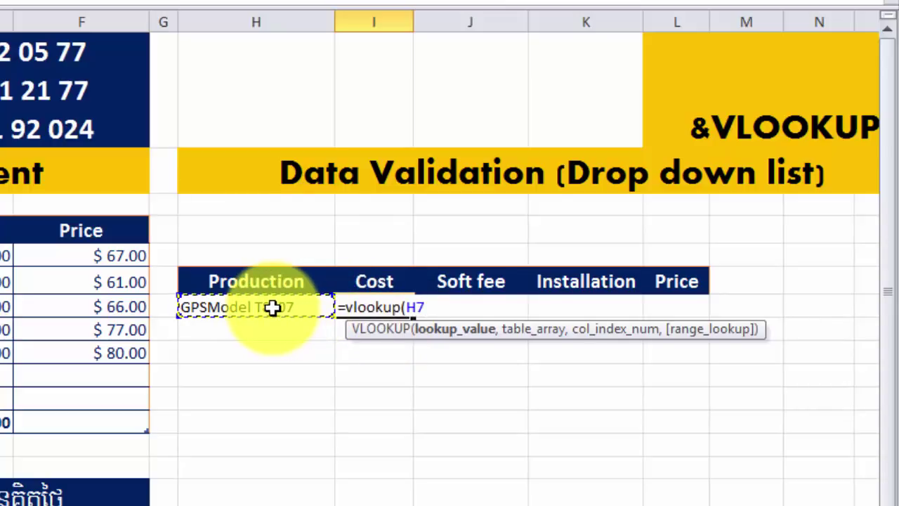
{"action": "type", "text": ","}
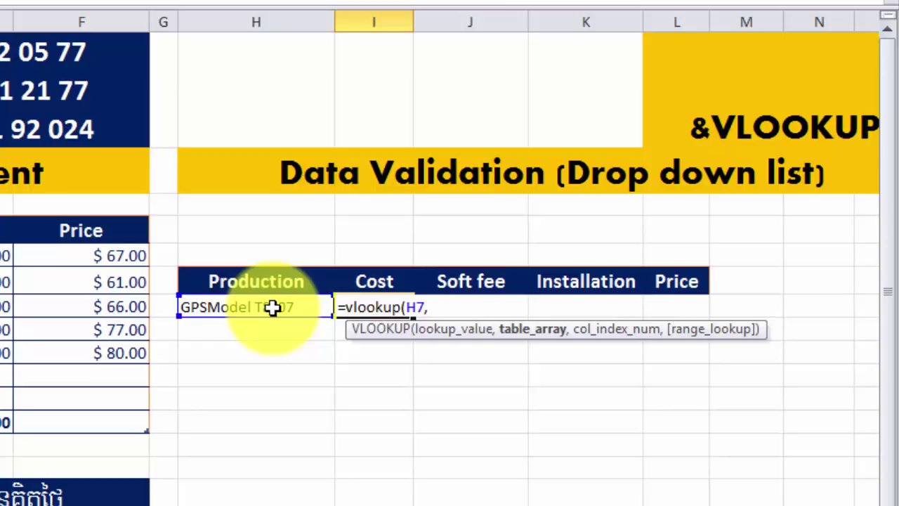
{"action": "key", "text": "F3"}
{"action": "left_click", "coordinate": [197, 270]}
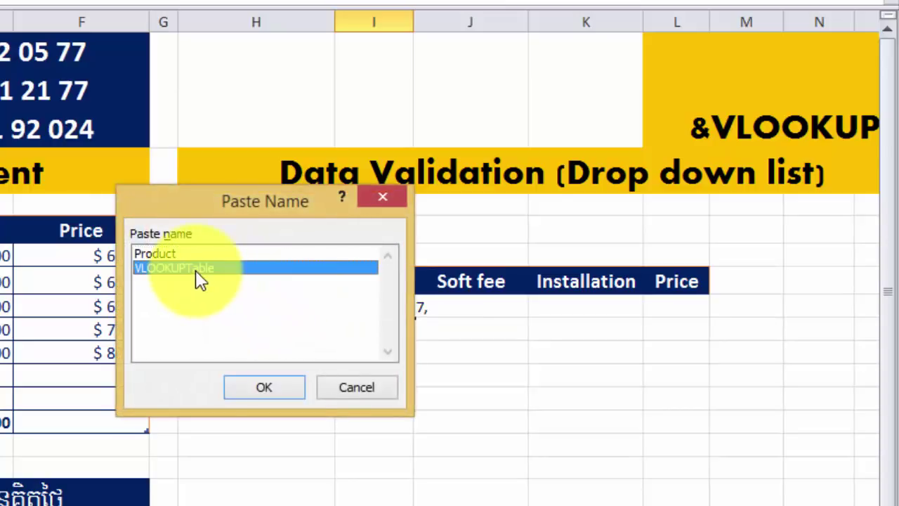
{"action": "left_click", "coordinate": [290, 389]}
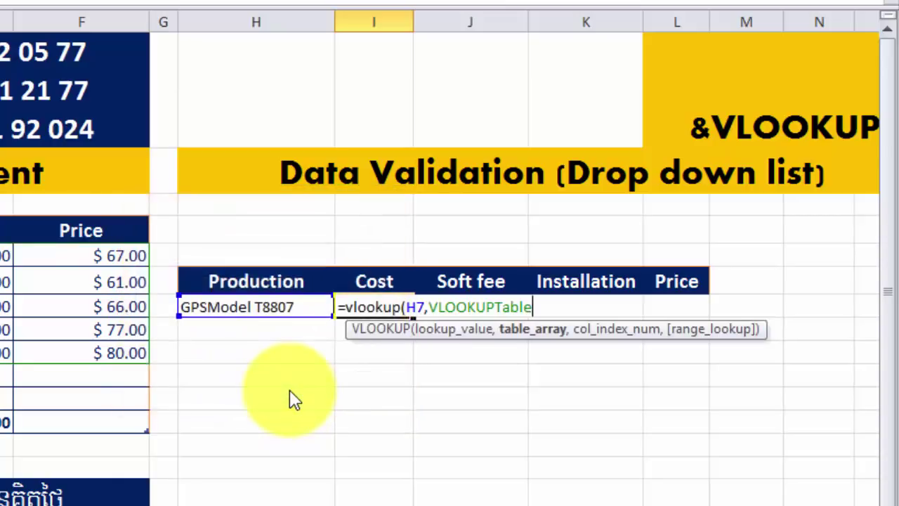
Step: Complete the formula with column 2 and an exact match so Cost shows 62
{"action": "type", "text": ",2,Fa"}
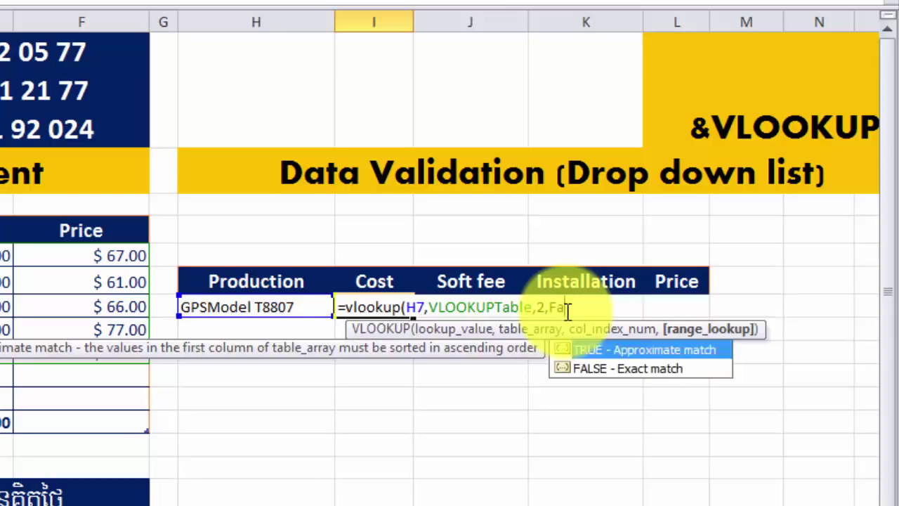
{"action": "type", "text": "lse"}
{"action": "key", "text": "BackSpace"}
{"action": "key", "text": "BackSpace"}
{"action": "type", "text": ")"}
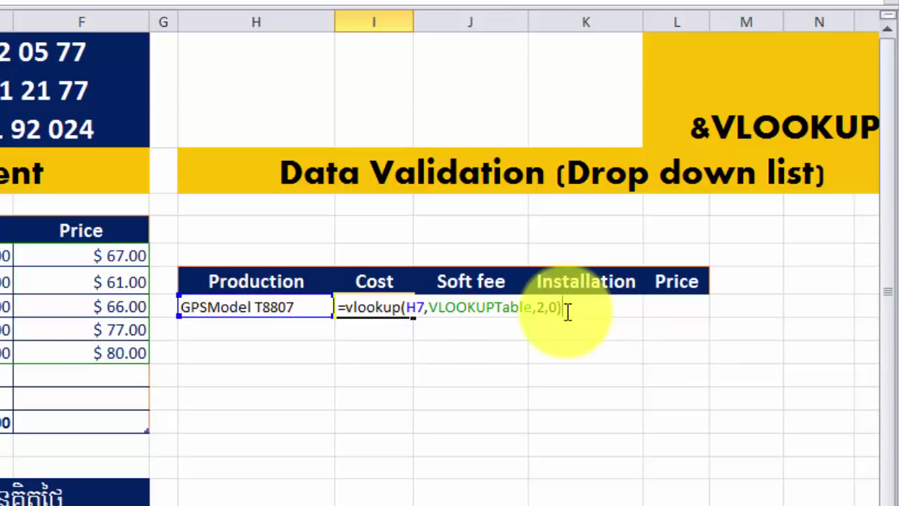
{"action": "key", "text": "Return"}
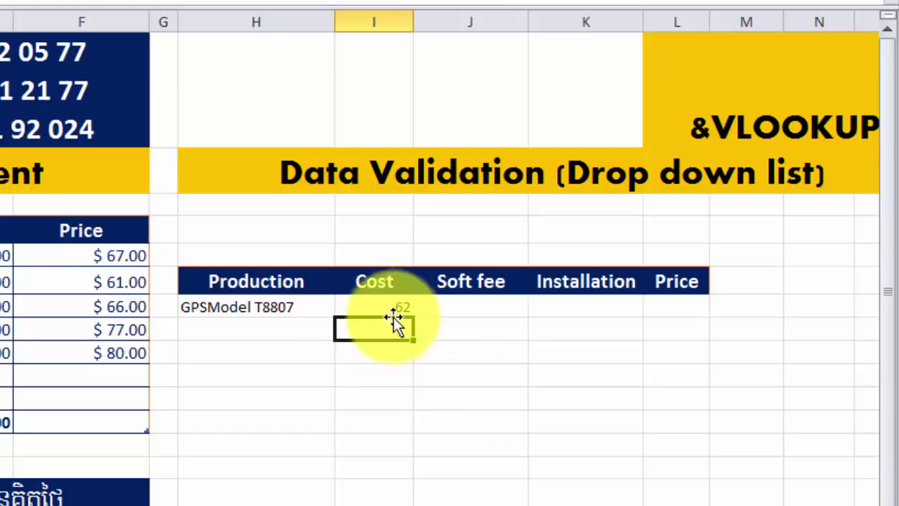
{"action": "left_click", "coordinate": [390, 310]}
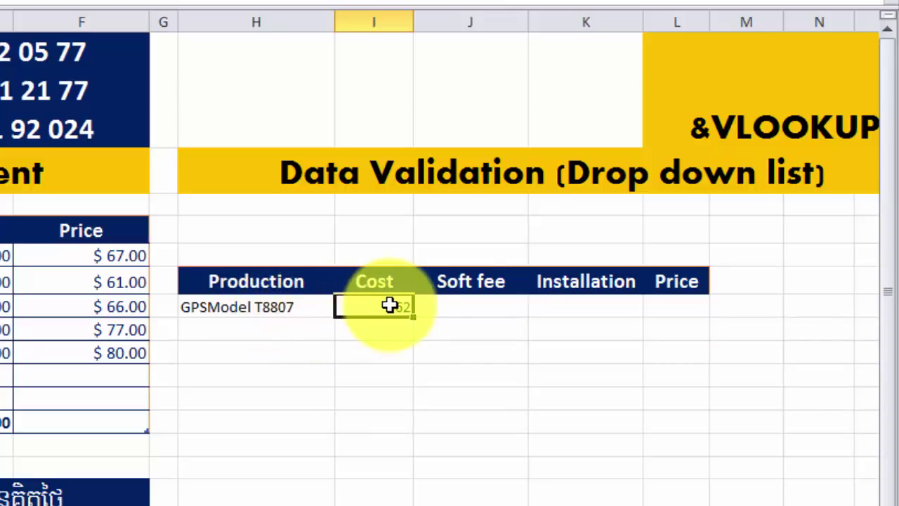
{"action": "left_click", "coordinate": [456, 310]}
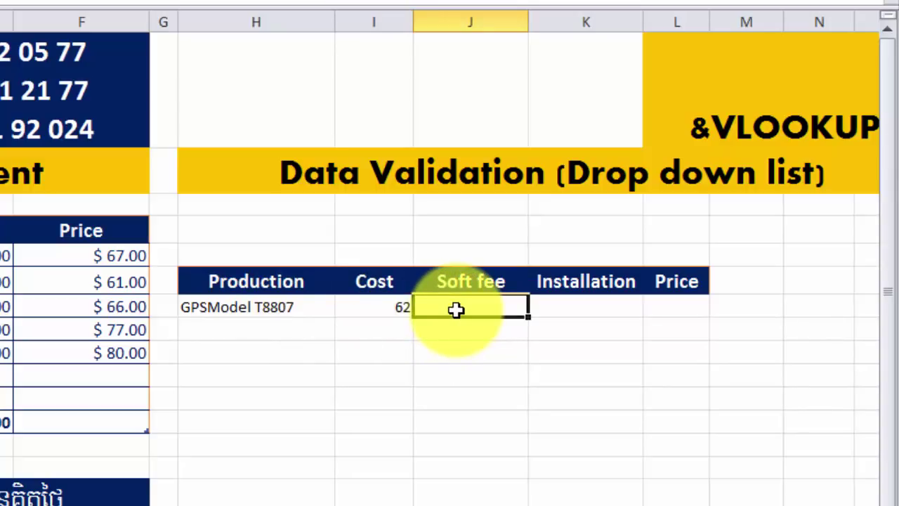
Step: Enter =VLOOKUP(H7,VLOOKUPTable,3,0) in J7 so the Soft fee shows 12
{"action": "type", "text": "="}
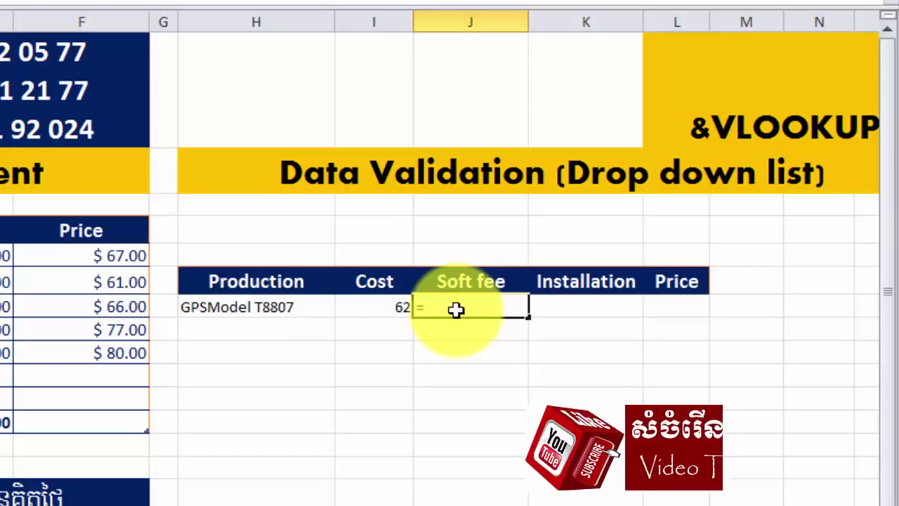
{"action": "type", "text": "v"}
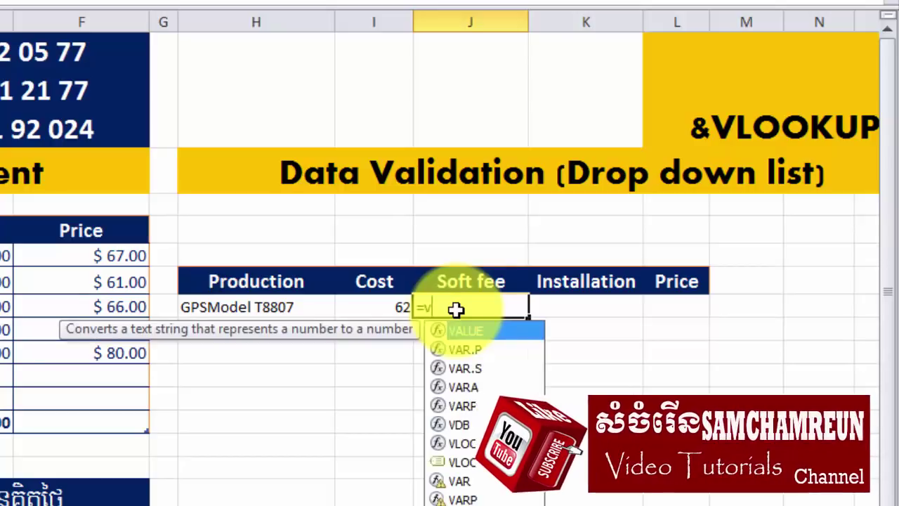
{"action": "type", "text": "lookup"}
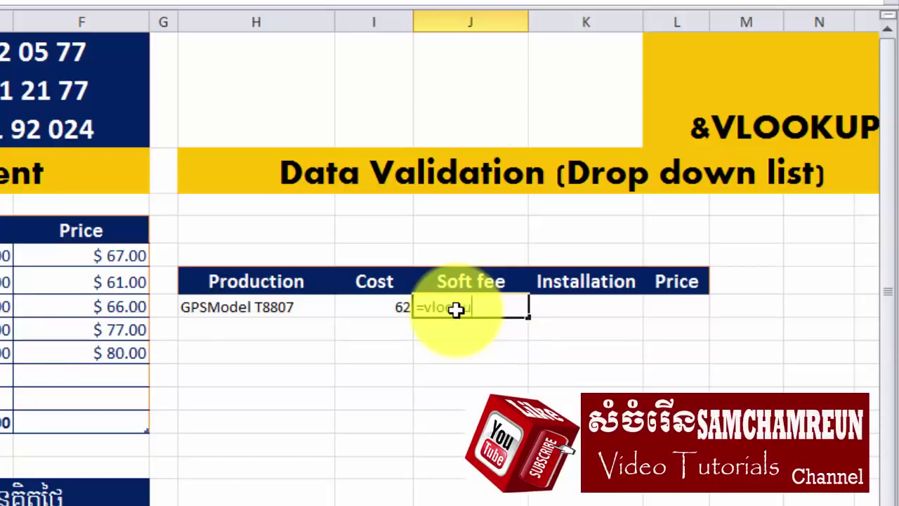
{"action": "type", "text": "("}
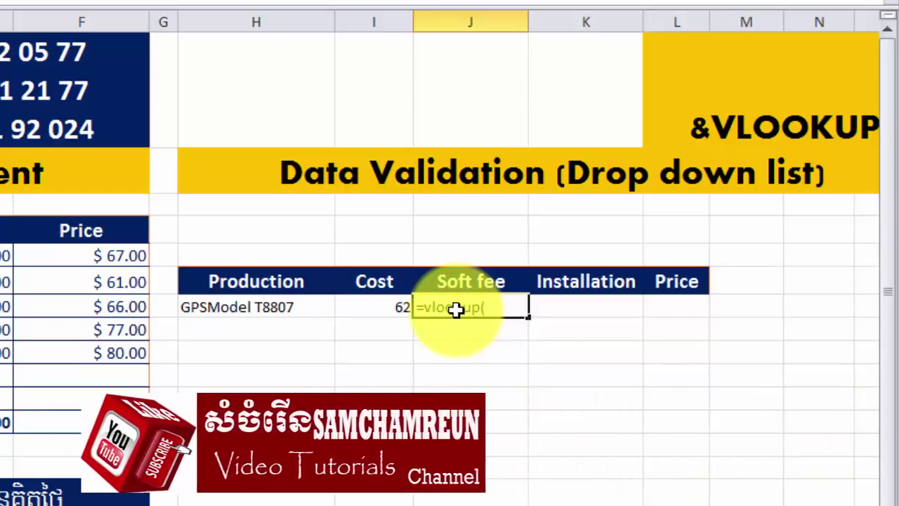
{"action": "key", "text": "BackSpace"}
{"action": "key", "text": "BackSpace"}
{"action": "key", "text": "BackSpace"}
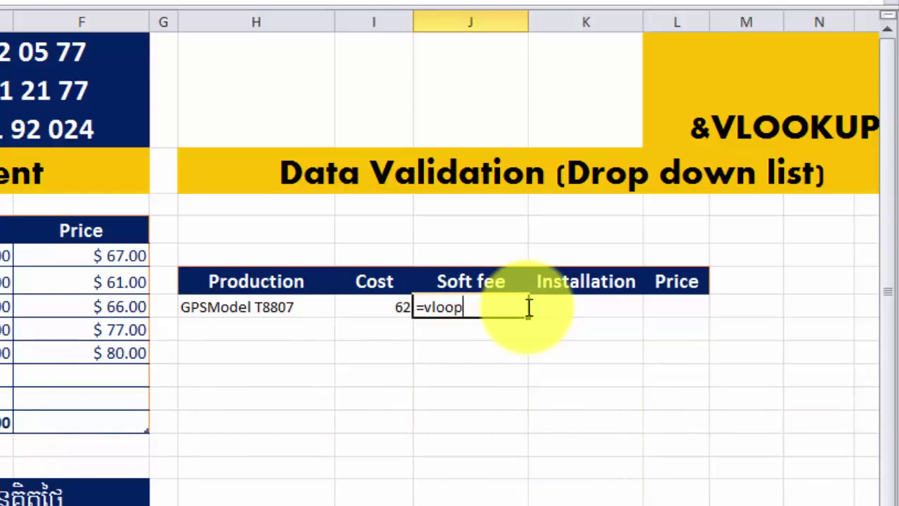
{"action": "key", "text": "BackSpace"}
{"action": "type", "text": "ku"}
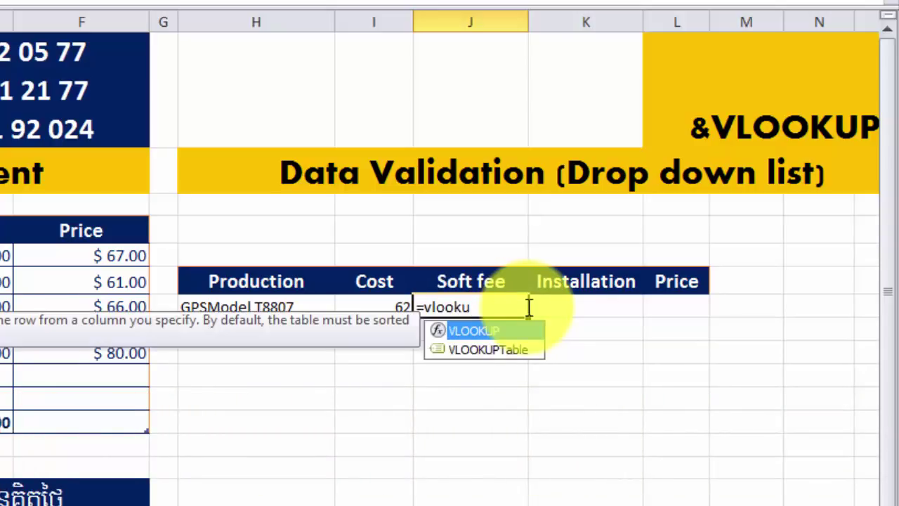
{"action": "type", "text": "("}
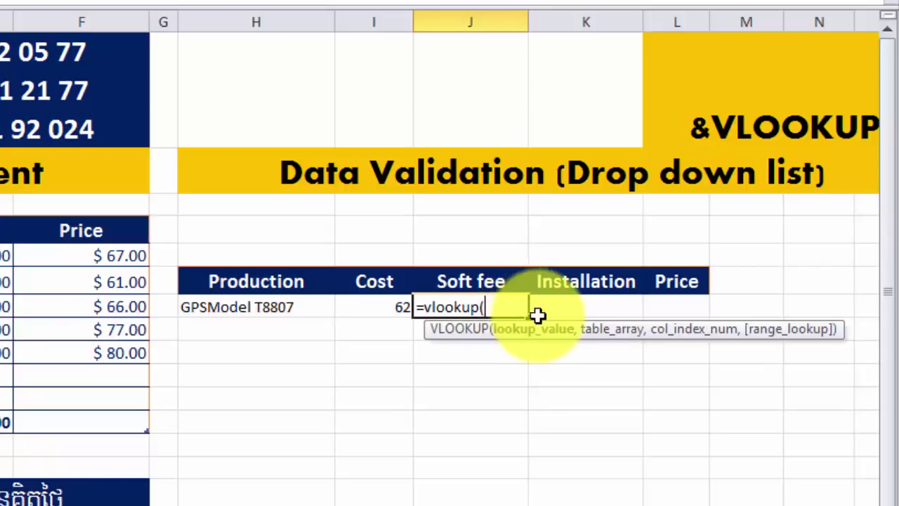
{"action": "left_click", "coordinate": [271, 307]}
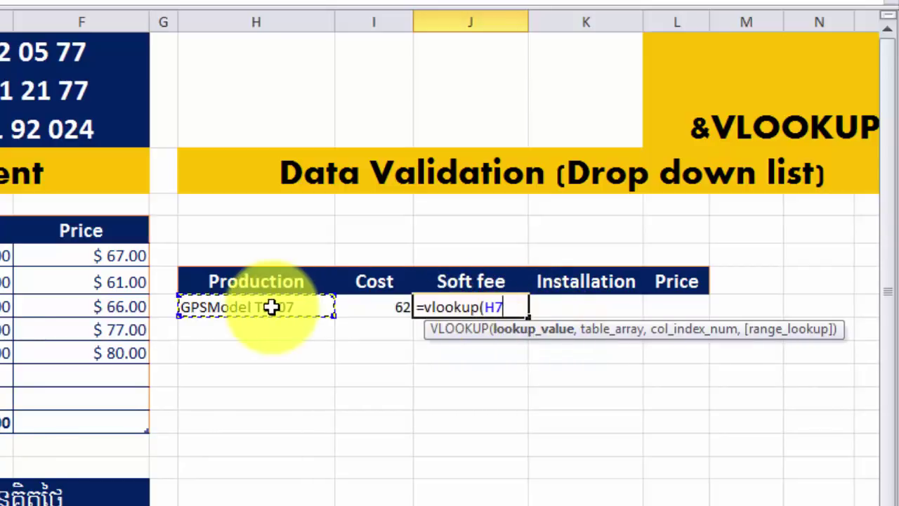
{"action": "type", "text": ","}
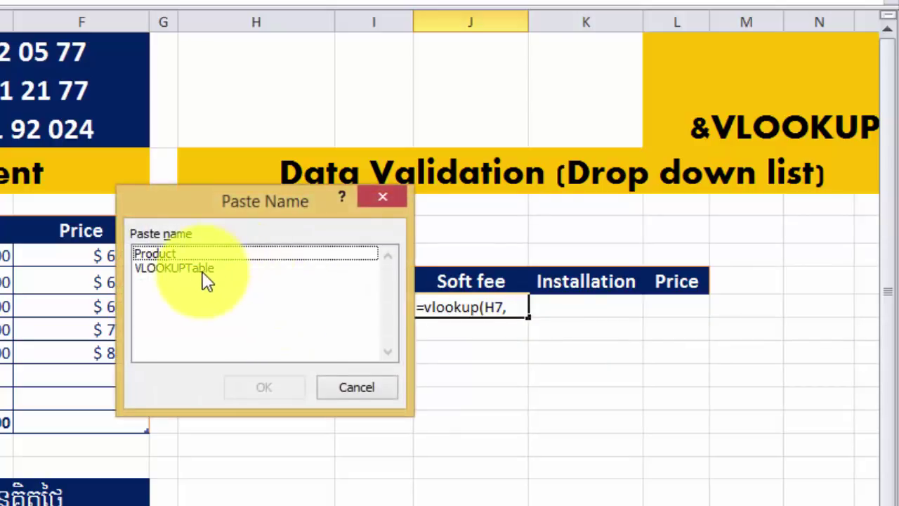
{"action": "left_click", "coordinate": [200, 268]}
{"action": "left_click", "coordinate": [266, 386]}
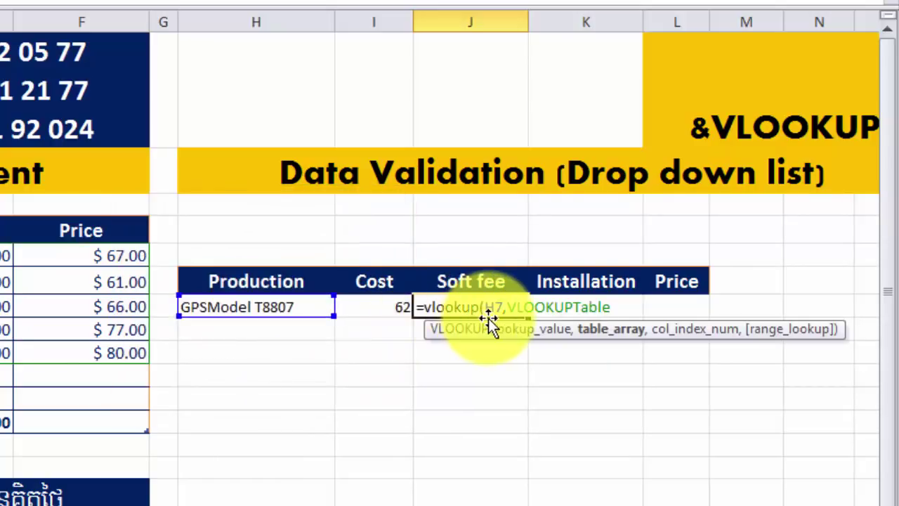
{"action": "type", "text": ",3"}
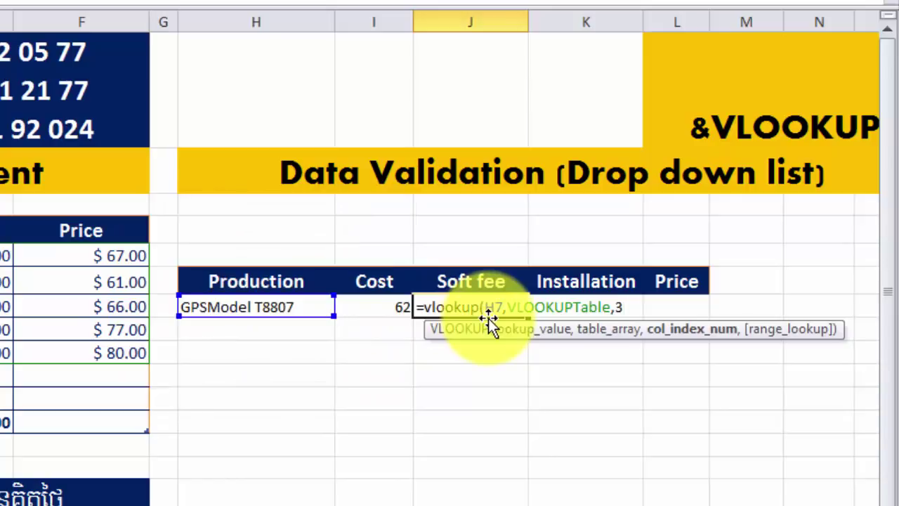
{"action": "type", "text": ","}
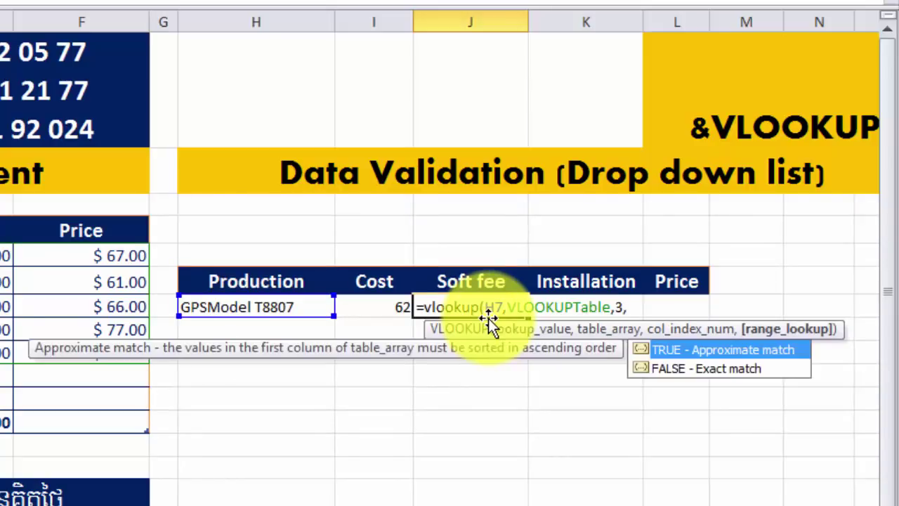
{"action": "type", "text": "0)"}
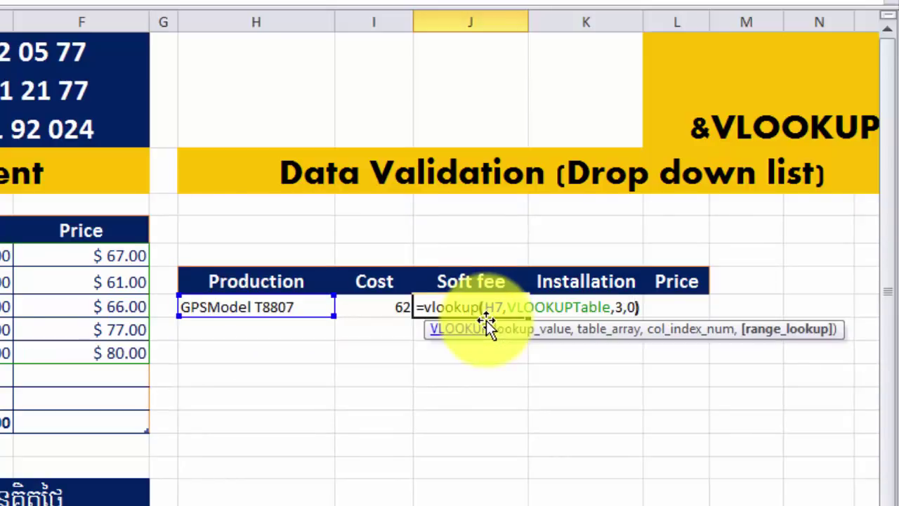
{"action": "key", "text": "Return"}
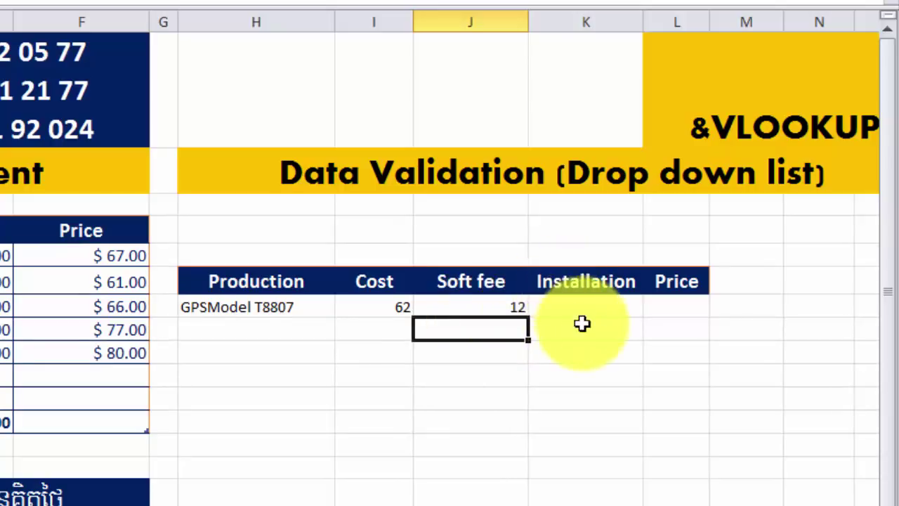
Step: Enter =VLOOKUP(H7,VLOOKUPTable,4,0) in K7 so Installation shows 6
{"action": "left_click", "coordinate": [576, 311]}
{"action": "type", "text": "="}
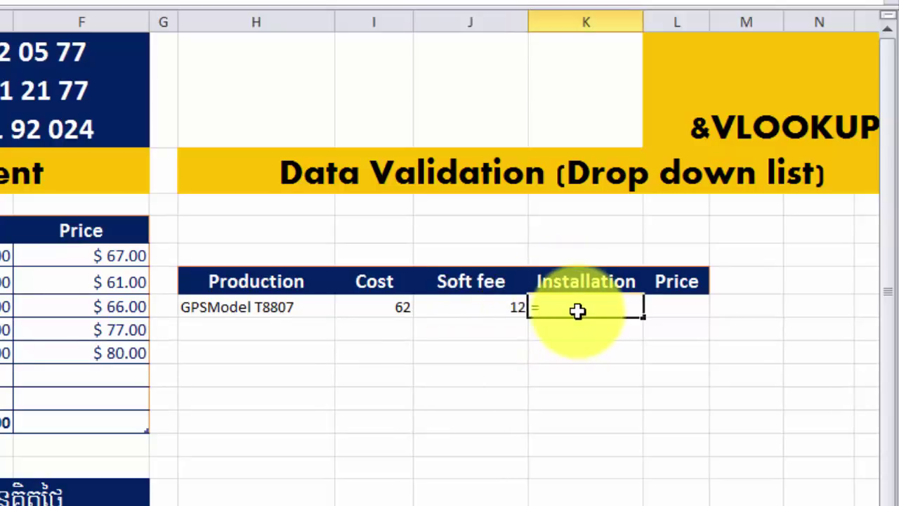
{"action": "type", "text": "v"}
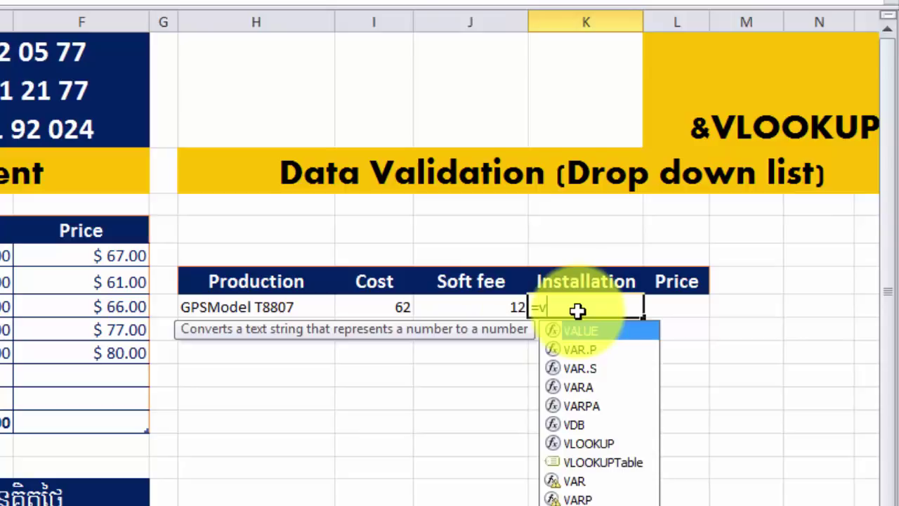
{"action": "type", "text": "ook"}
{"action": "key", "text": "BackSpace"}
{"action": "type", "text": "lk"}
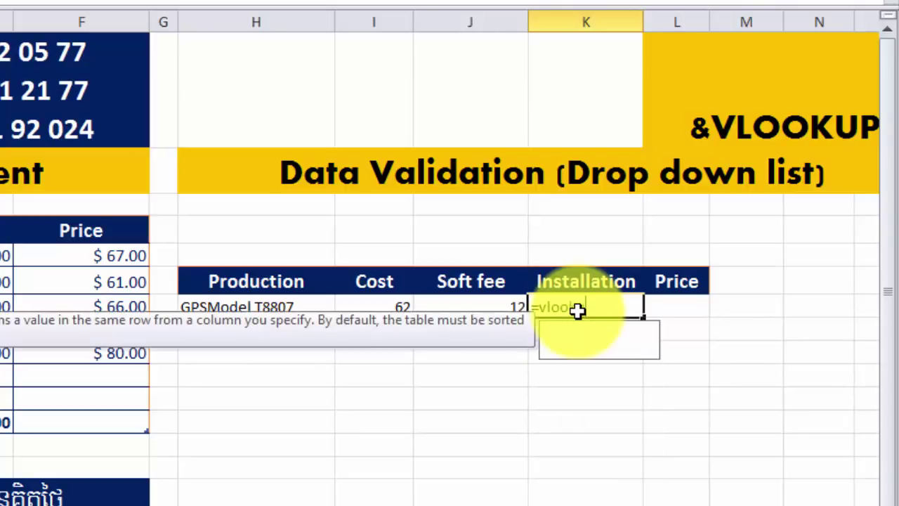
{"action": "type", "text": "("}
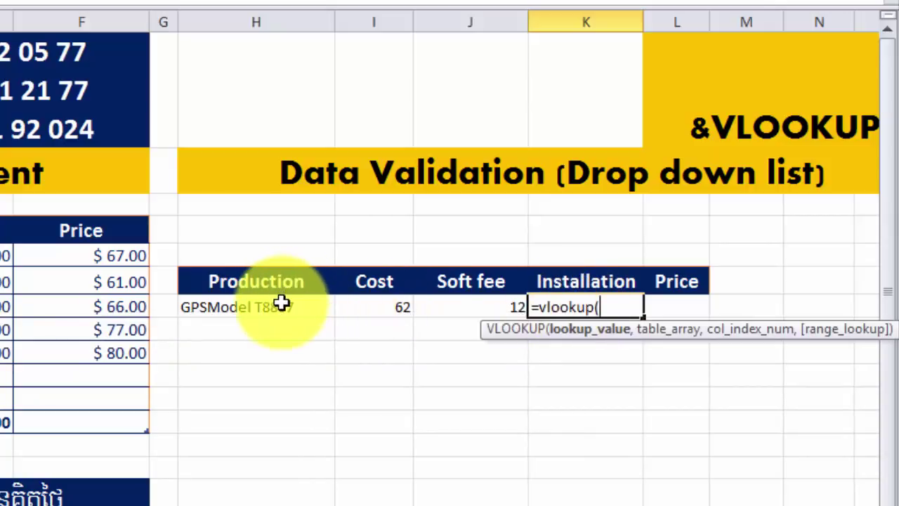
{"action": "type", "text": "H7,"}
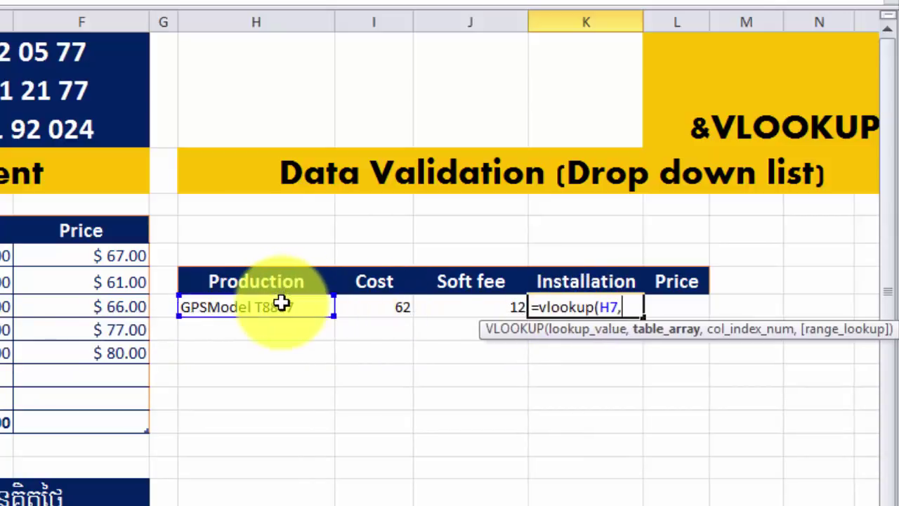
{"action": "key", "text": "F3"}
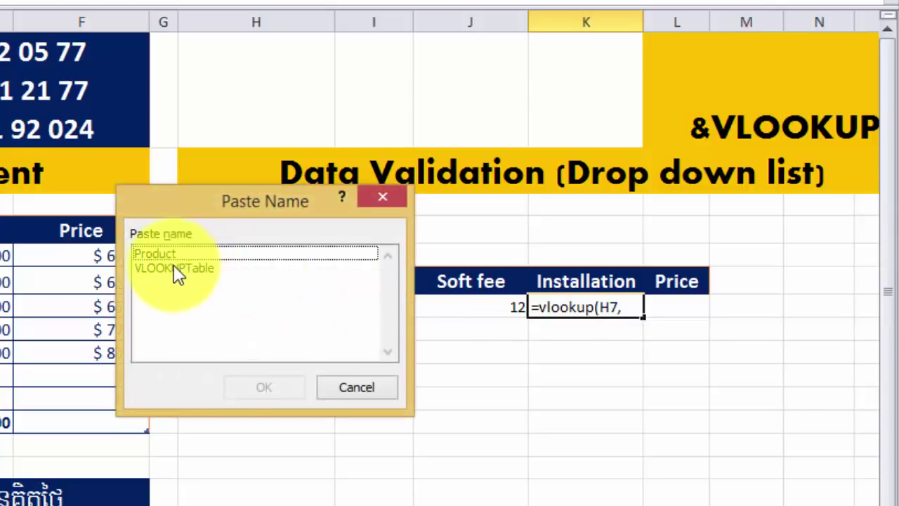
{"action": "double_click", "coordinate": [176, 268]}
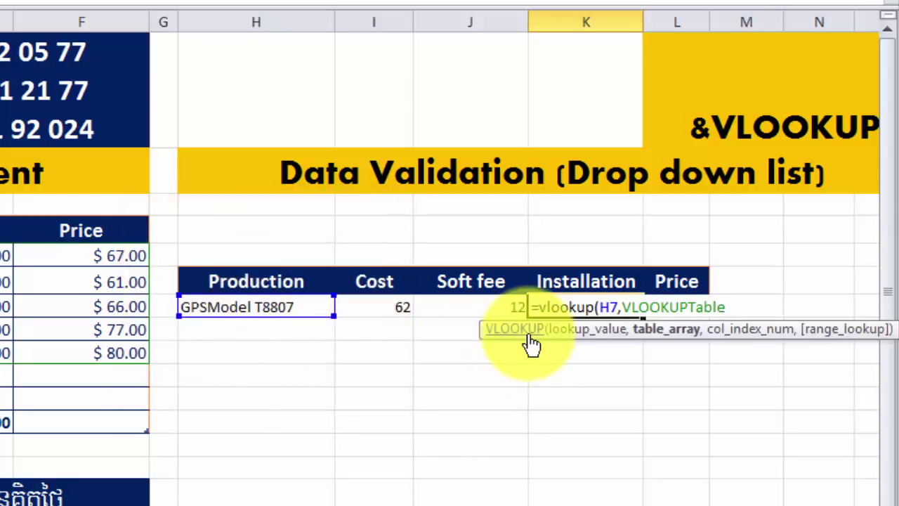
{"action": "type", "text": ",4,"}
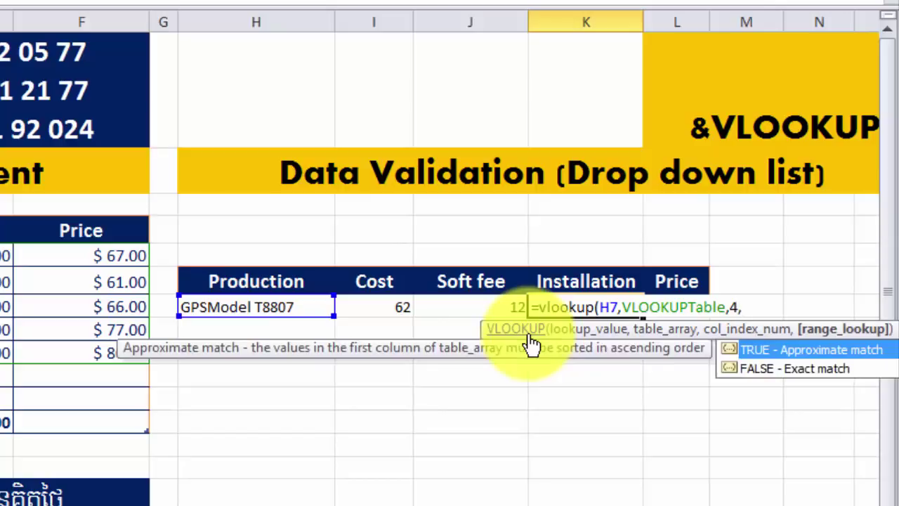
{"action": "type", "text": "0)"}
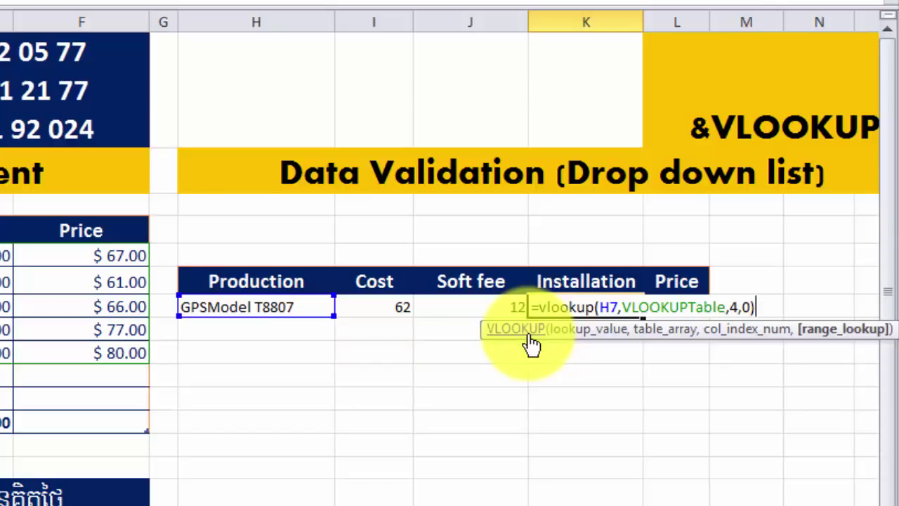
{"action": "key", "text": "Return"}
{"action": "left_click", "coordinate": [682, 306]}
{"action": "type", "text": "="}
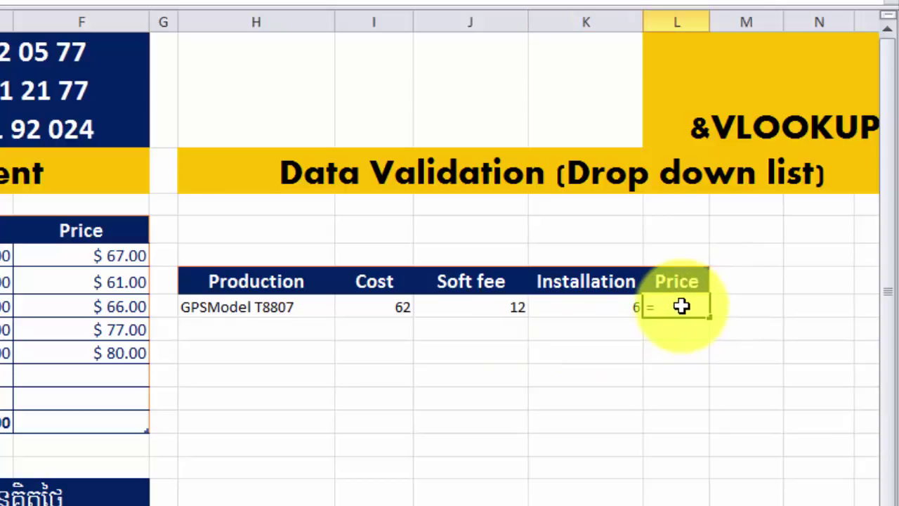
Step: Enter =VLOOKUP(H7,VLOOKUPTable,5,0) in L7 so the Price shows 80
{"action": "type", "text": "vlo"}
{"action": "type", "text": "okup"}
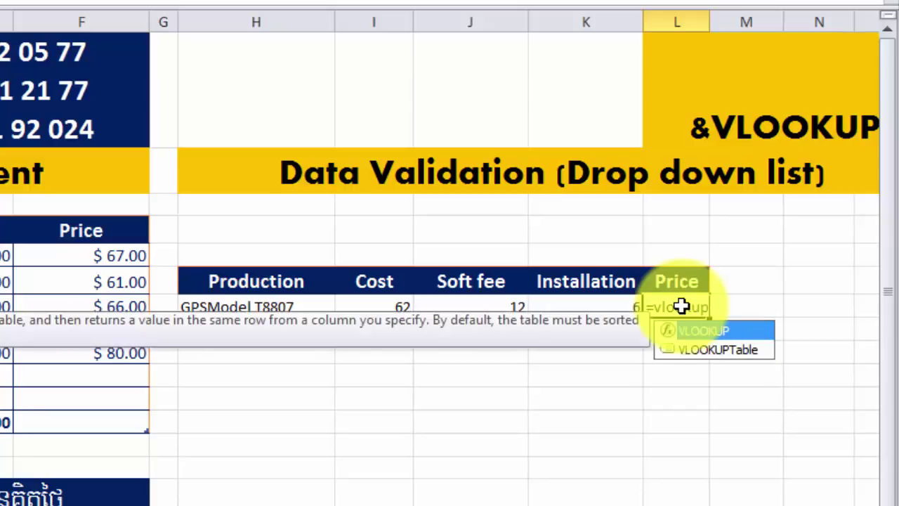
{"action": "type", "text": "("}
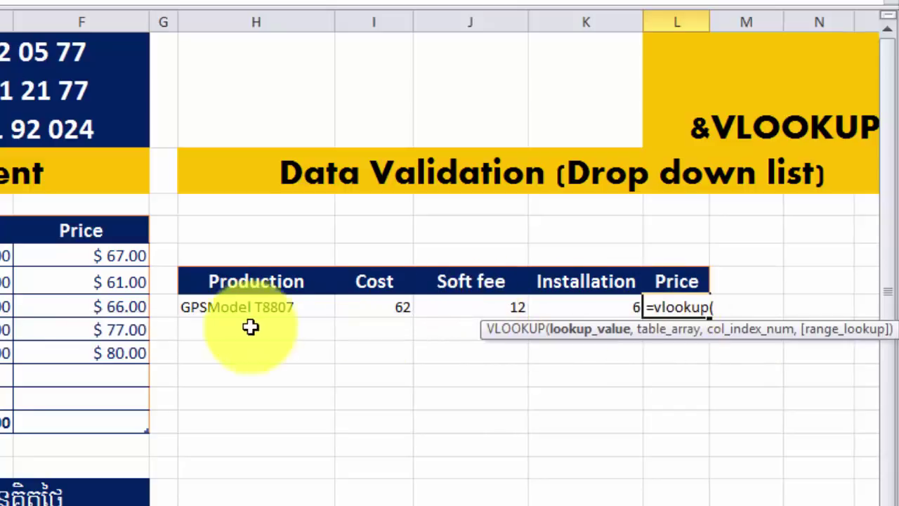
{"action": "left_click", "coordinate": [236, 302]}
{"action": "type", "text": ","}
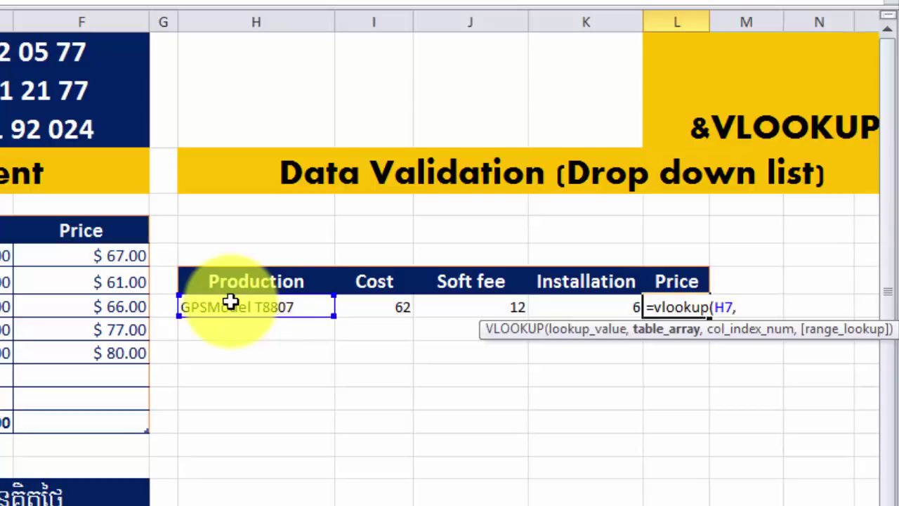
{"action": "key", "text": "F3"}
{"action": "left_click", "coordinate": [181, 267]}
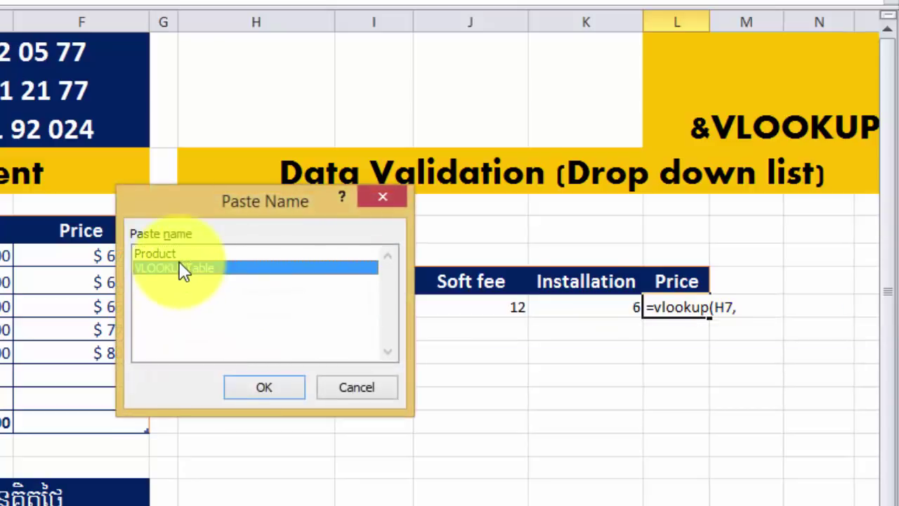
{"action": "key", "text": "Return"}
{"action": "type", "text": ",0"}
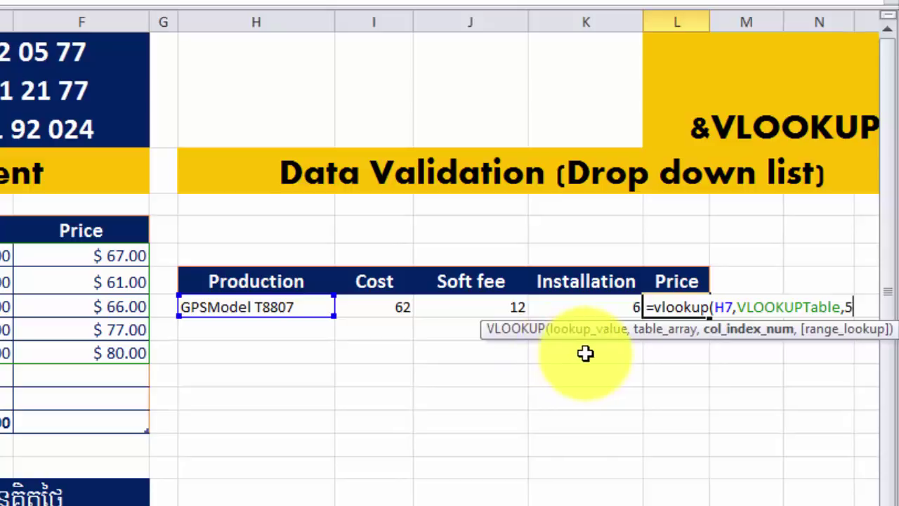
{"action": "type", "text": ")"}
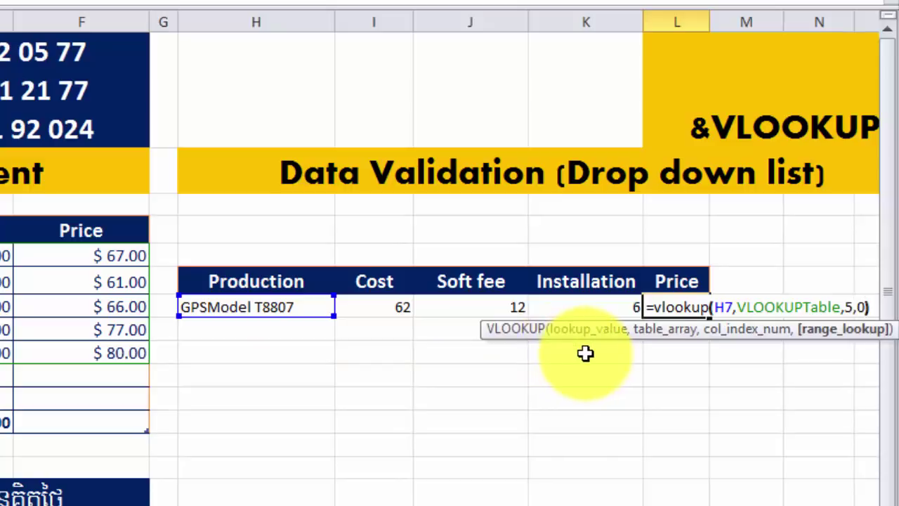
{"action": "key", "text": "Return"}
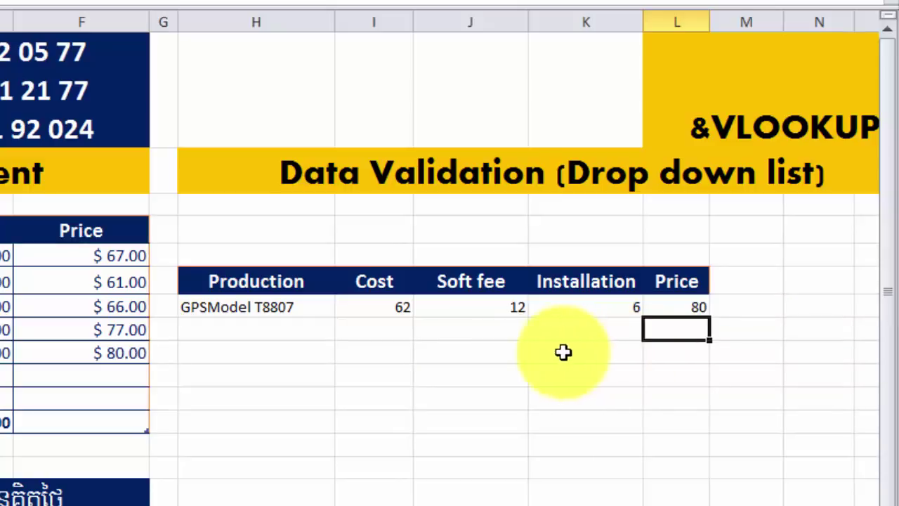
{"action": "left_click", "coordinate": [549, 330]}
Step: Pick GPSModel T8804 from the Production drop-down to update the lookups
{"action": "left_click", "coordinate": [264, 305]}
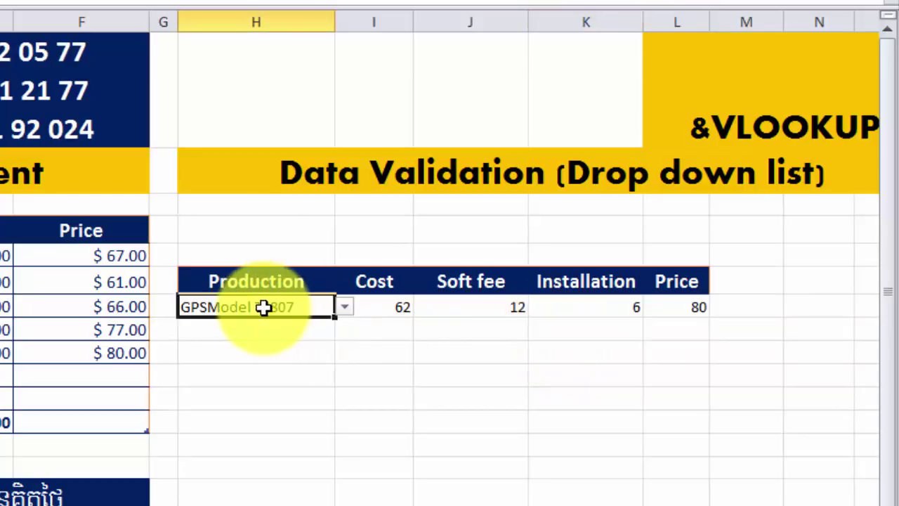
{"action": "left_click", "coordinate": [362, 349]}
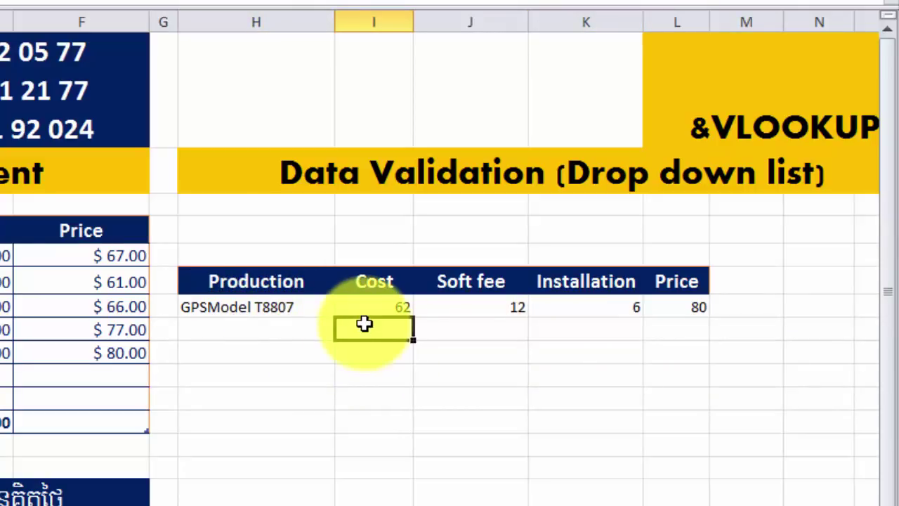
{"action": "left_click", "coordinate": [440, 332]}
{"action": "left_click", "coordinate": [370, 311]}
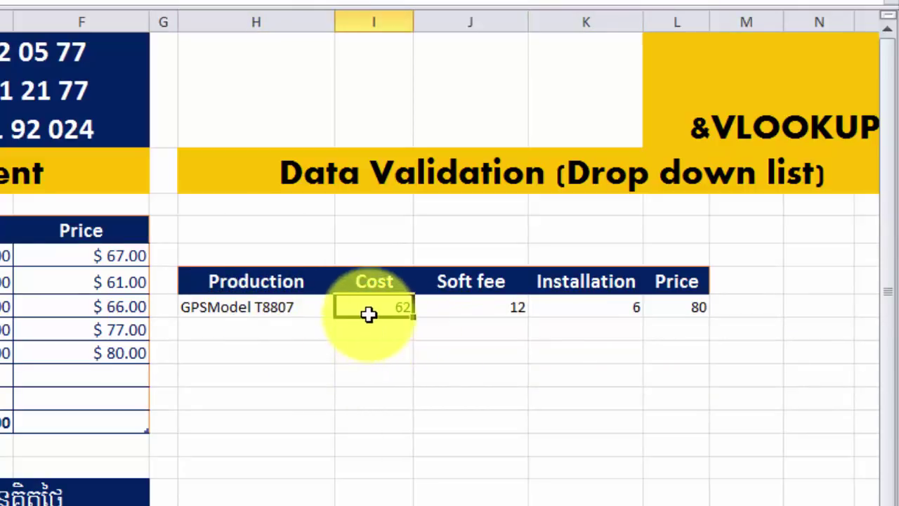
{"action": "left_click", "coordinate": [500, 372]}
{"action": "left_click", "coordinate": [278, 309]}
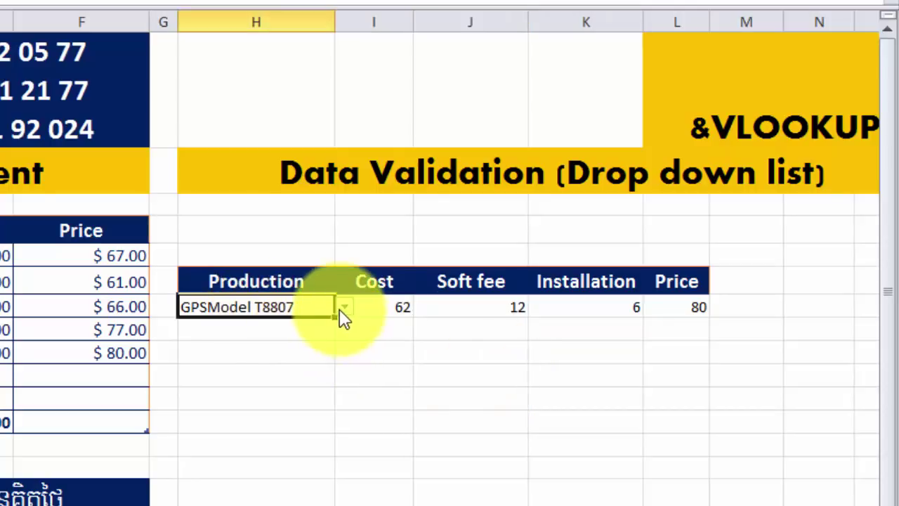
{"action": "left_click", "coordinate": [343, 309]}
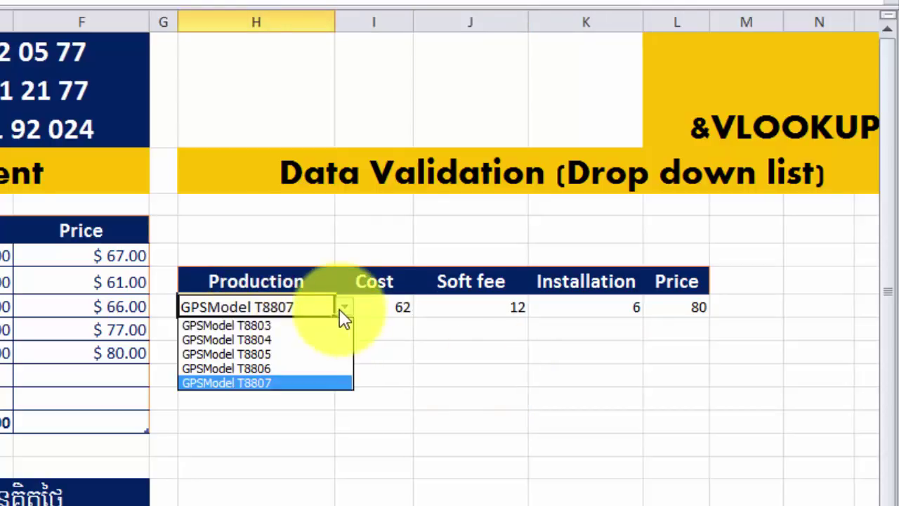
{"action": "left_click", "coordinate": [278, 339]}
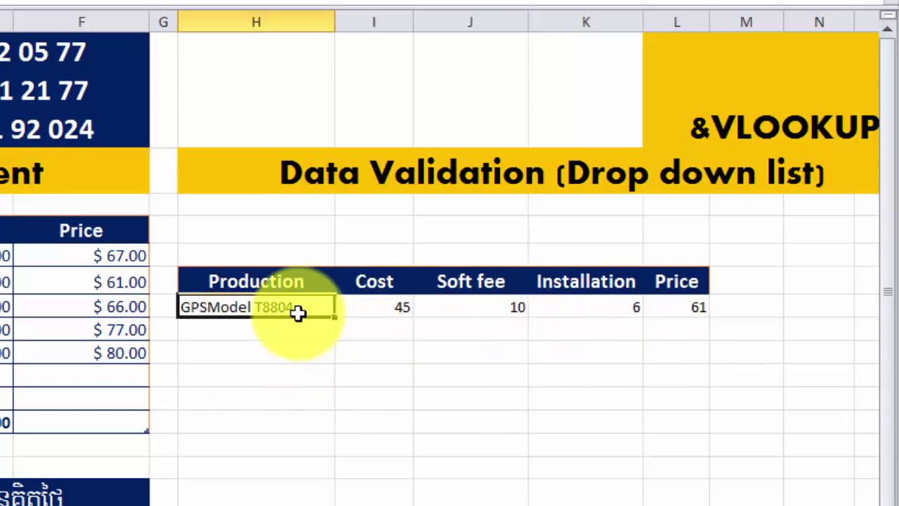
Step: Switch the Production model to GPSModel T8805, then to T8806
{"action": "left_click", "coordinate": [340, 311]}
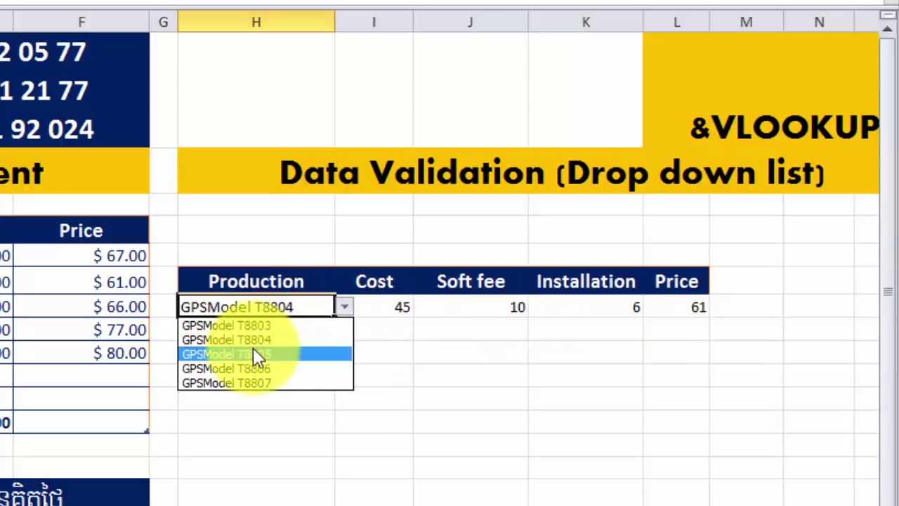
{"action": "left_click", "coordinate": [254, 354]}
{"action": "left_click", "coordinate": [327, 375]}
{"action": "left_click", "coordinate": [329, 309]}
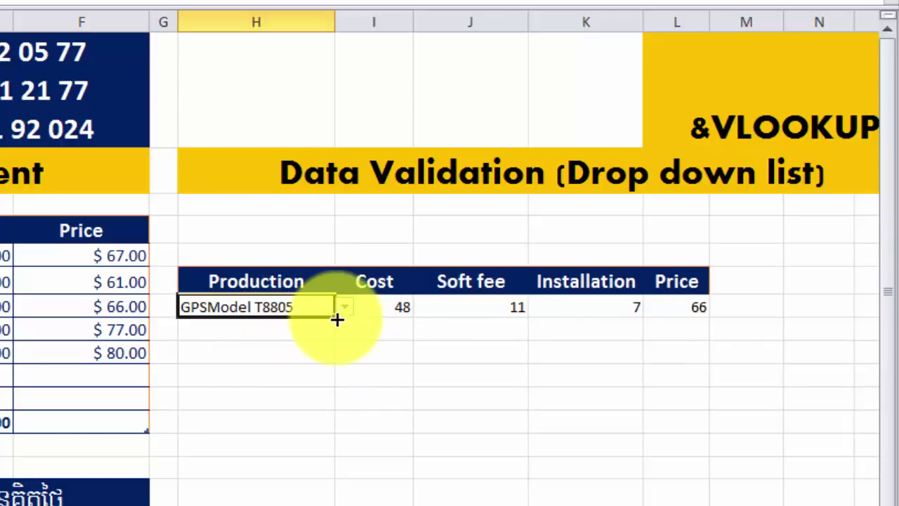
{"action": "left_click", "coordinate": [345, 309]}
Step: Check the T8806 results: Cost 60, Soft fee 9, Installation 8, Price 77
{"action": "left_click", "coordinate": [253, 367]}
{"action": "left_click", "coordinate": [259, 379]}
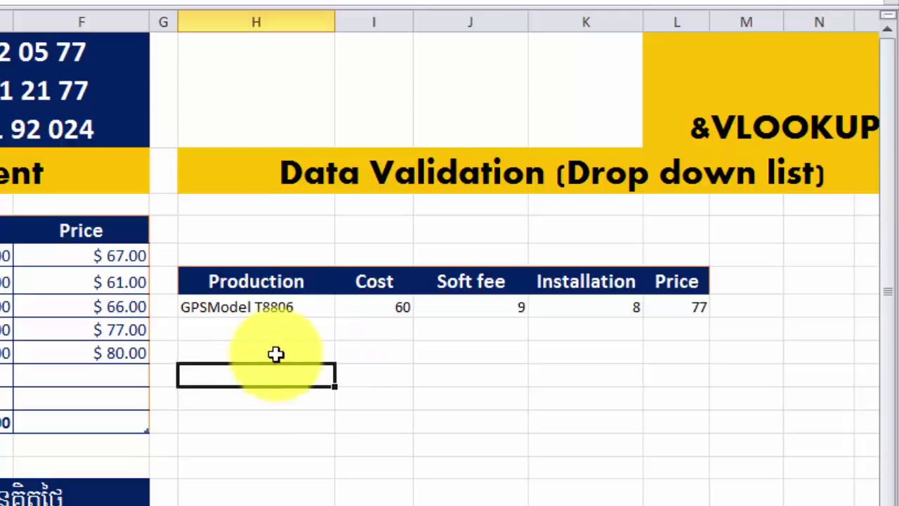
{"action": "left_click", "coordinate": [273, 311]}
{"action": "left_click", "coordinate": [293, 351]}
{"action": "left_click", "coordinate": [300, 309]}
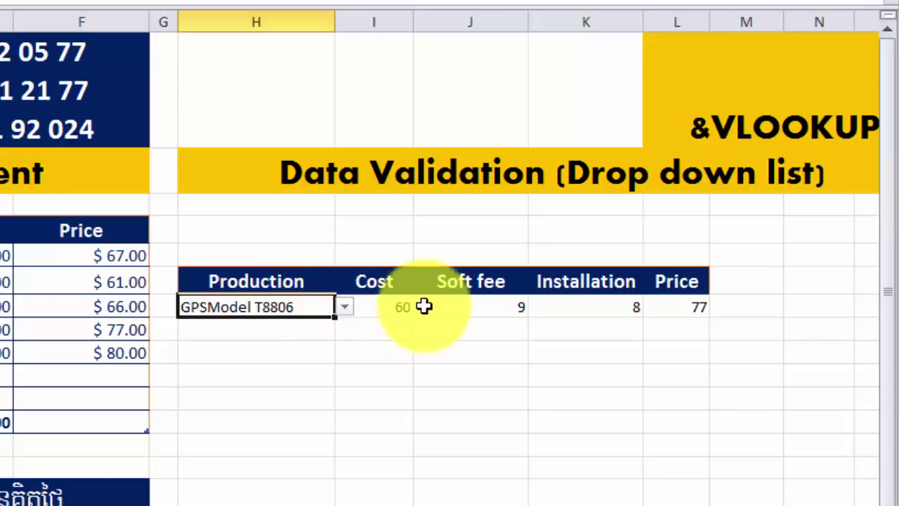
{"action": "left_click", "coordinate": [407, 352]}
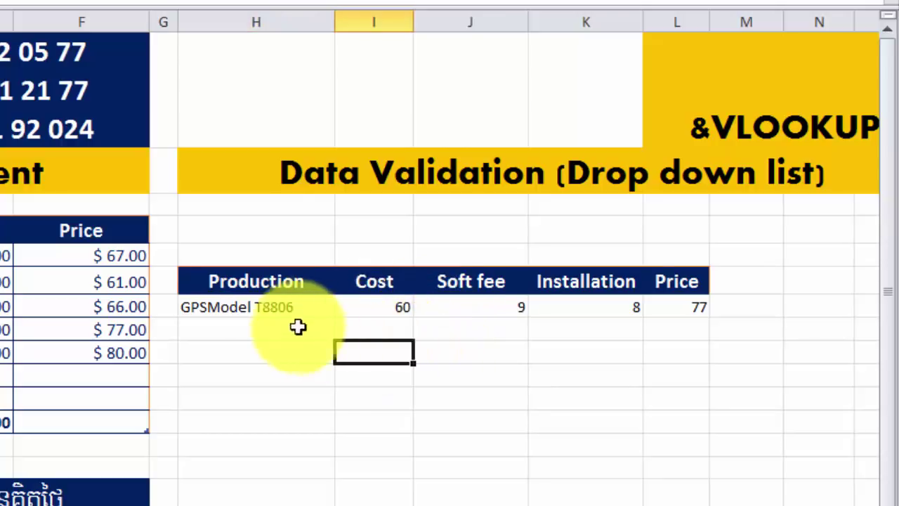
{"action": "left_click", "coordinate": [273, 313]}
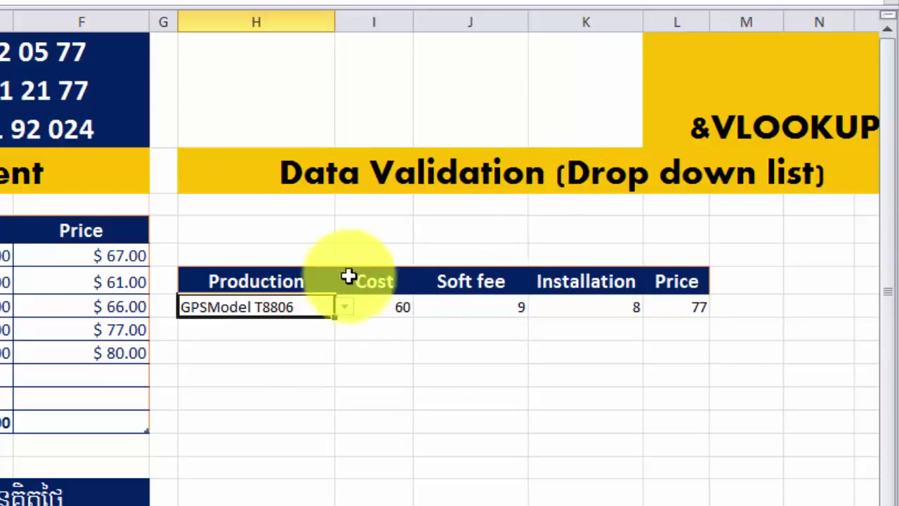
{"action": "left_click", "coordinate": [296, 330]}
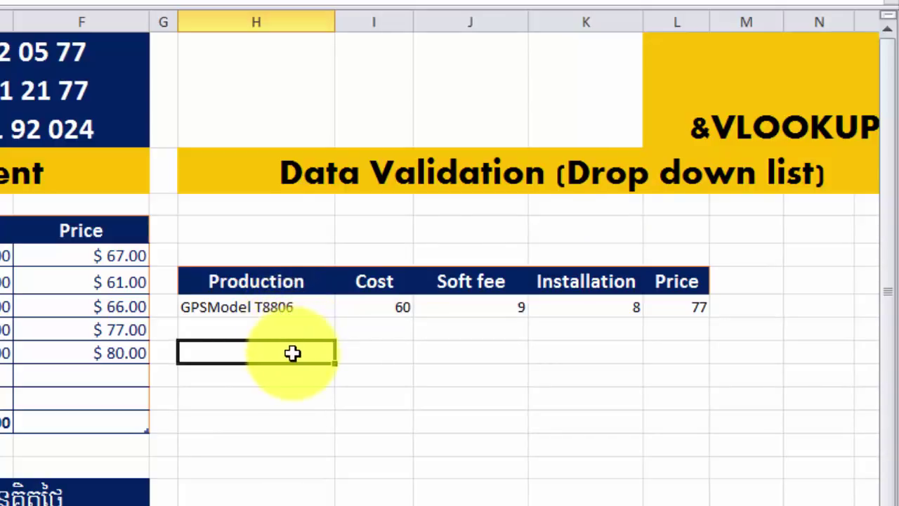
{"action": "left_click", "coordinate": [287, 309]}
{"action": "left_click", "coordinate": [287, 344]}
{"action": "left_click", "coordinate": [293, 315]}
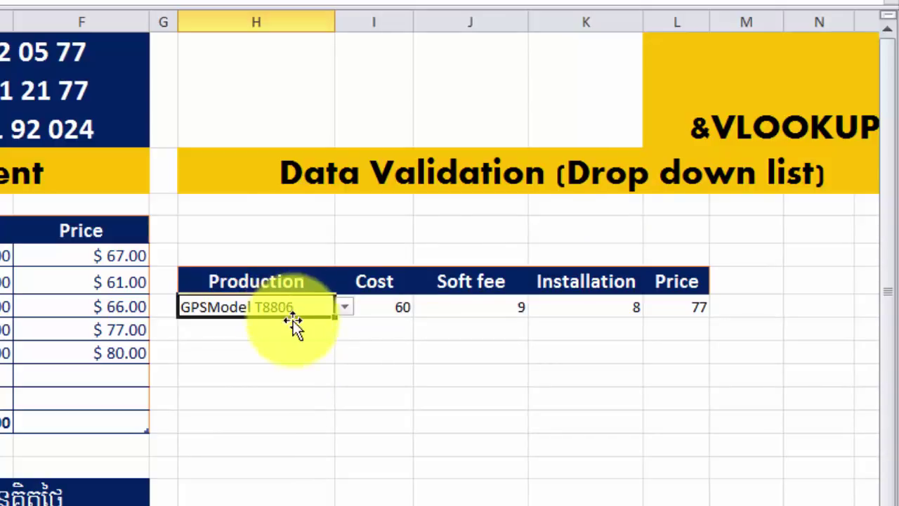
{"action": "left_click", "coordinate": [291, 347]}
{"action": "left_click", "coordinate": [289, 313]}
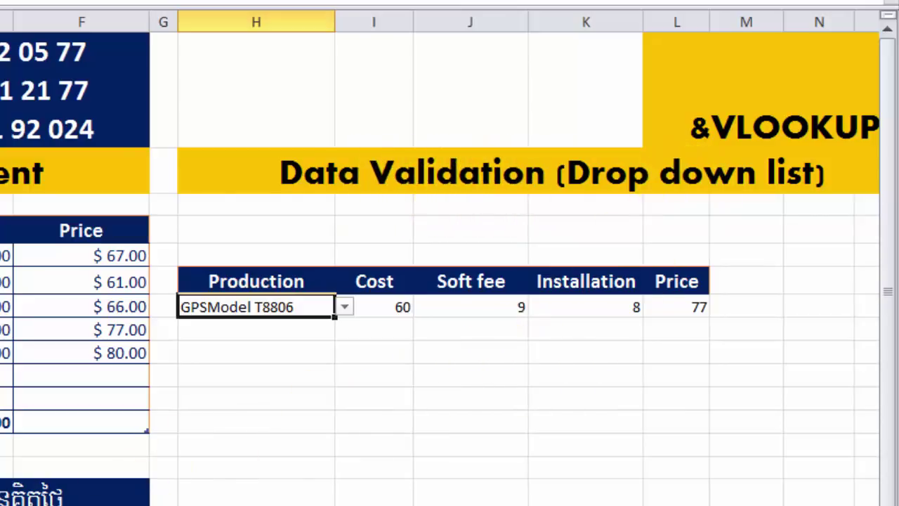
{"action": "left_click", "coordinate": [383, 353]}
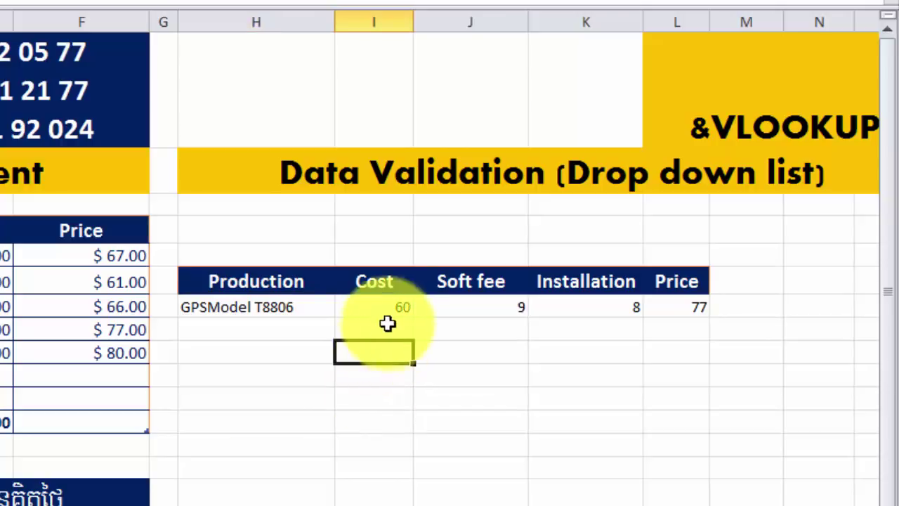
{"action": "left_click", "coordinate": [369, 307]}
{"action": "left_click", "coordinate": [320, 309]}
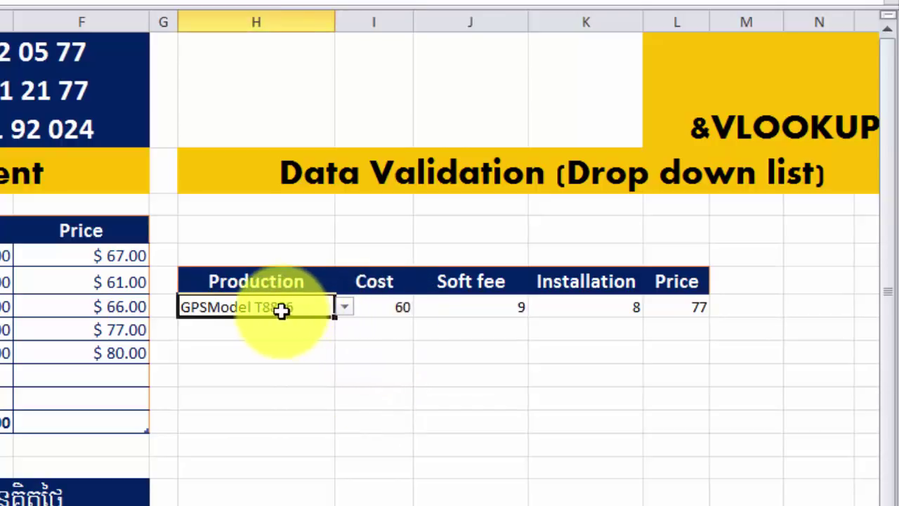
{"action": "type", "text": "0"}
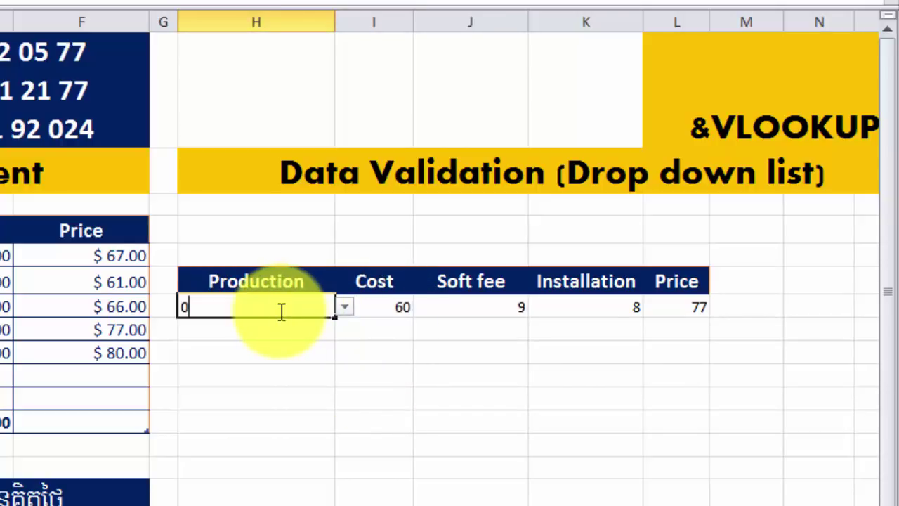
{"action": "key", "text": "Return"}
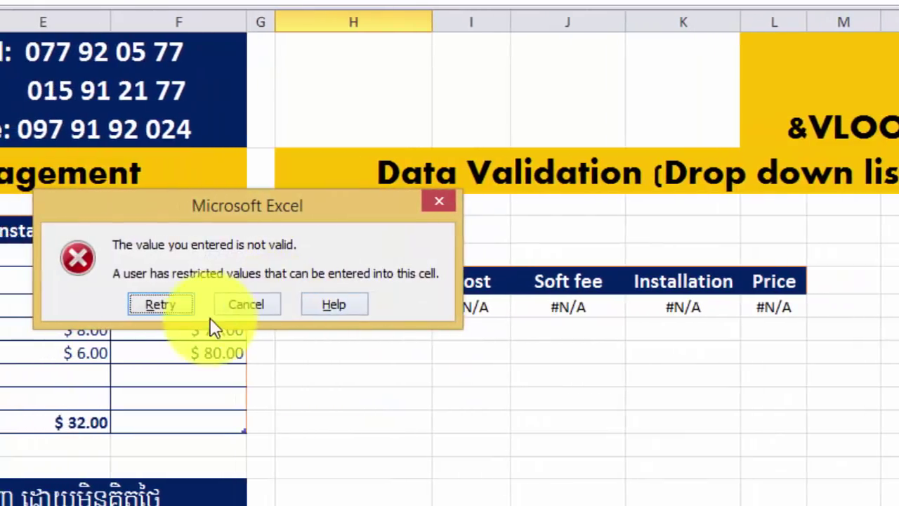
{"action": "left_click", "coordinate": [262, 307]}
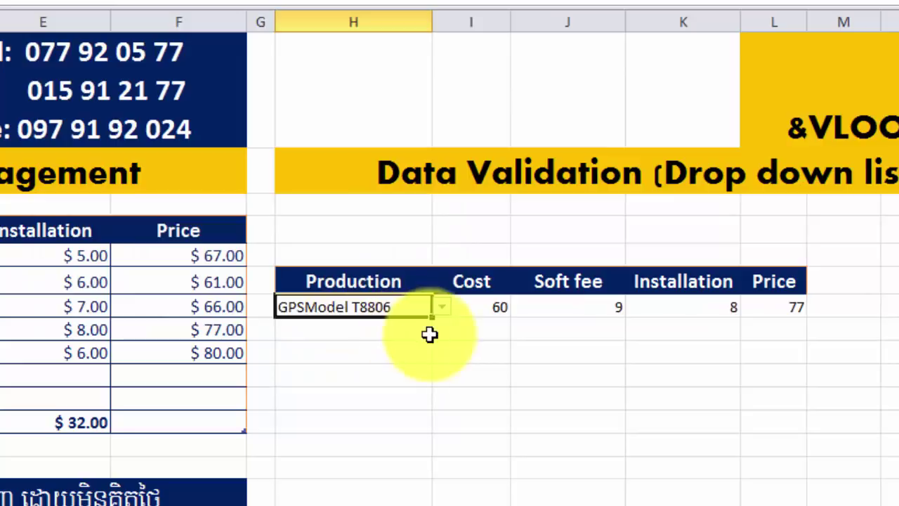
{"action": "left_click", "coordinate": [398, 305]}
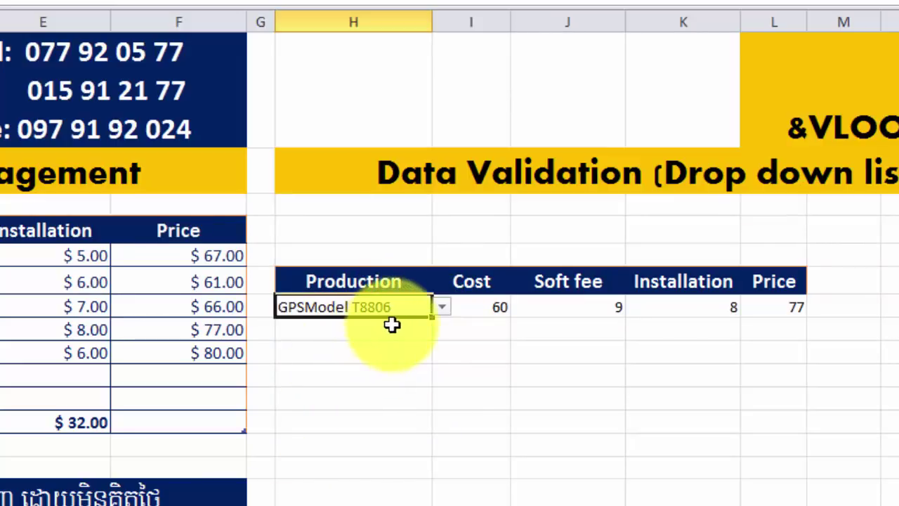
{"action": "type", "text": "0"}
{"action": "key", "text": "Return"}
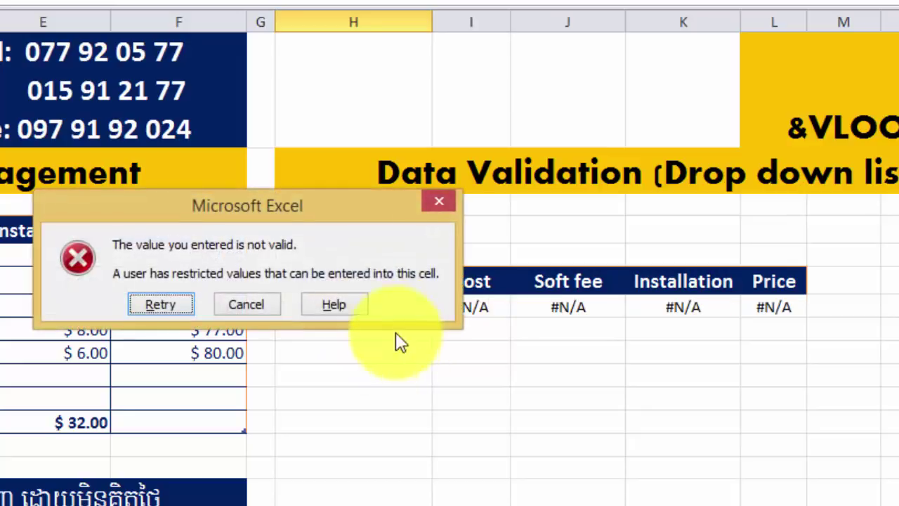
{"action": "left_click_drag", "start_coordinate": [297, 197], "coordinate": [156, 151]}
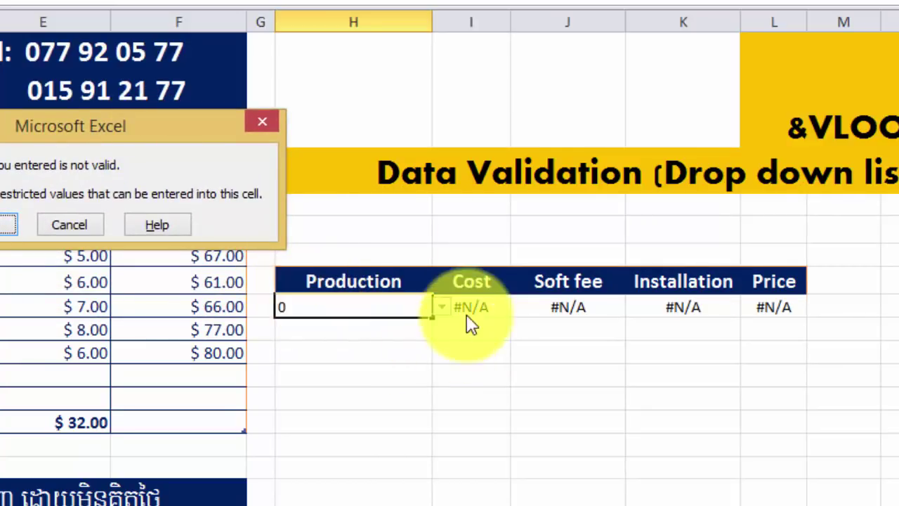
{"action": "left_click", "coordinate": [65, 229]}
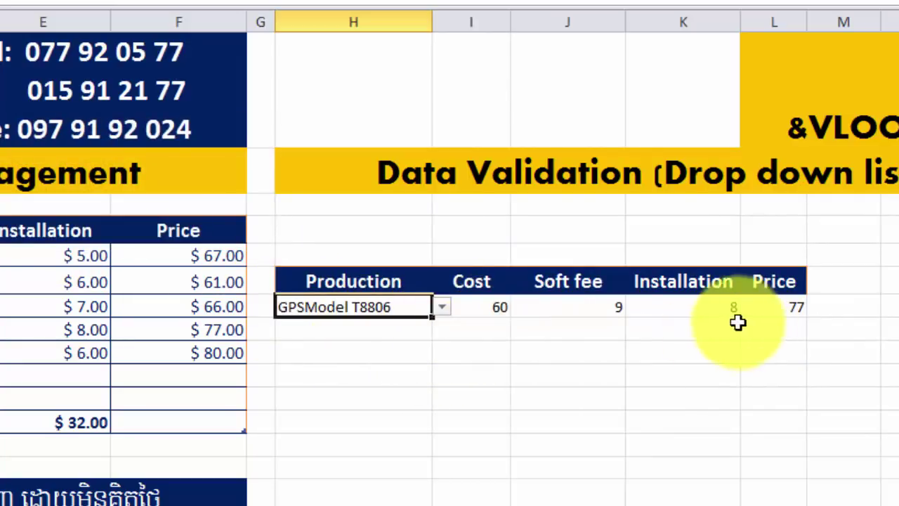
{"action": "left_click", "coordinate": [400, 345]}
{"action": "left_click", "coordinate": [386, 304]}
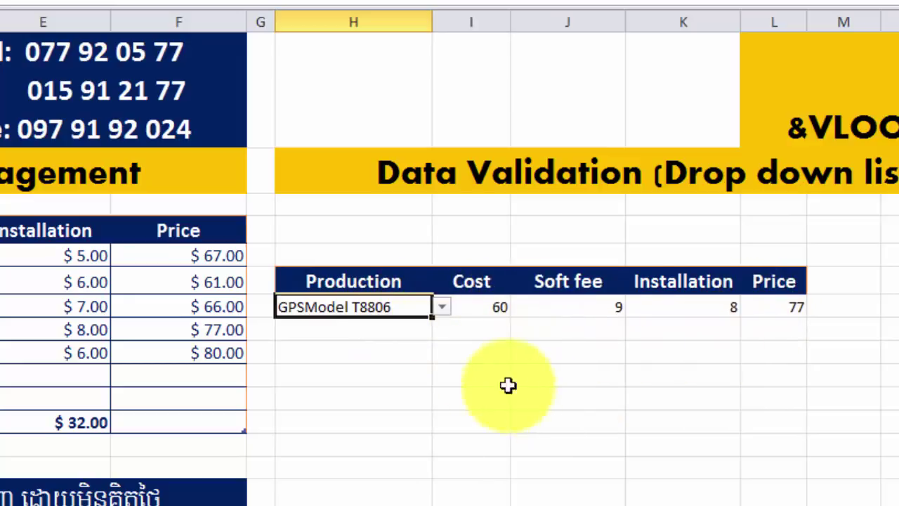
{"action": "left_click", "coordinate": [478, 372]}
{"action": "left_click", "coordinate": [399, 309]}
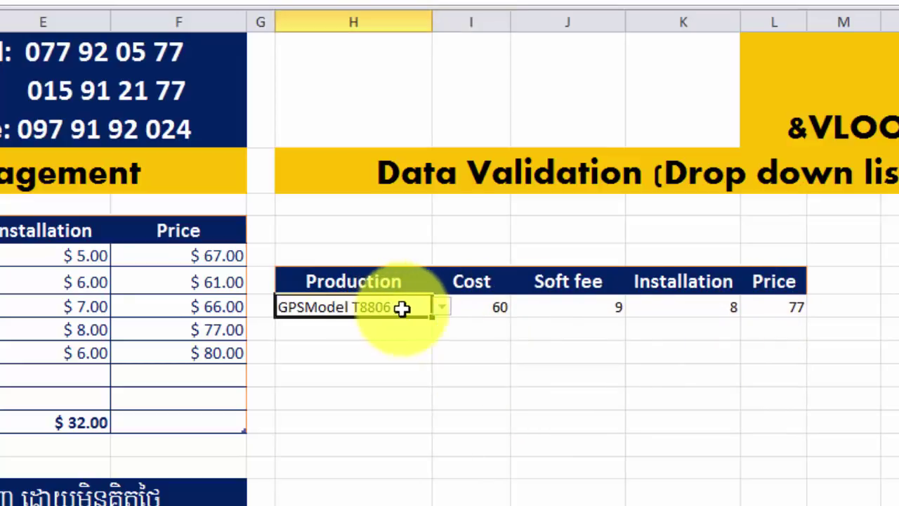
{"action": "left_click", "coordinate": [755, 309]}
{"action": "left_click", "coordinate": [692, 316]}
{"action": "left_click", "coordinate": [599, 309]}
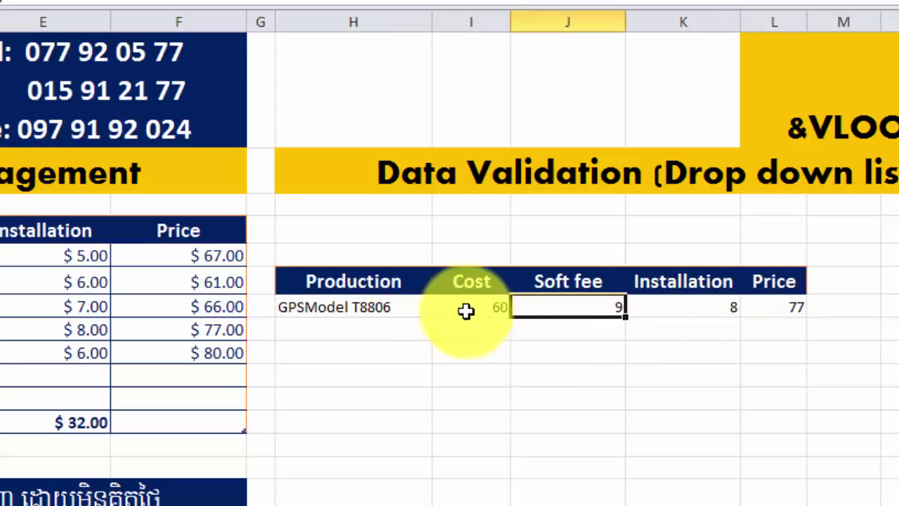
{"action": "left_click", "coordinate": [384, 310]}
{"action": "left_click", "coordinate": [391, 374]}
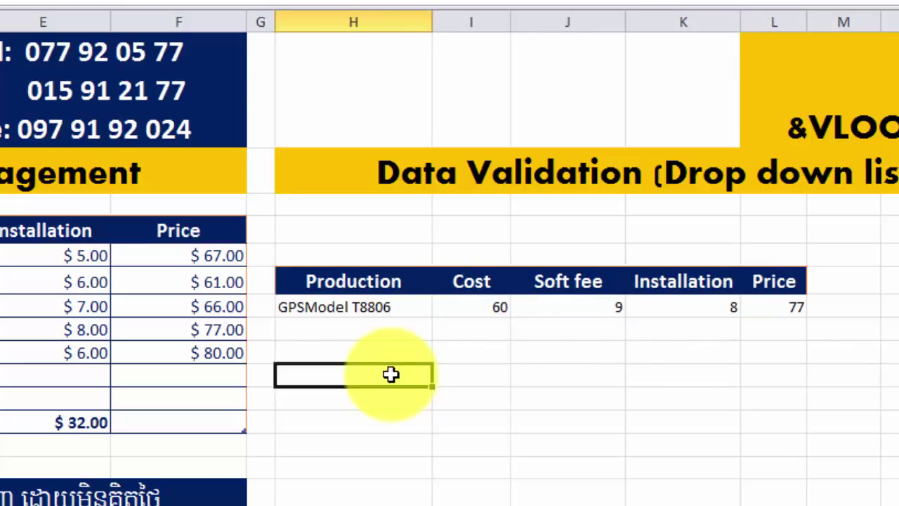